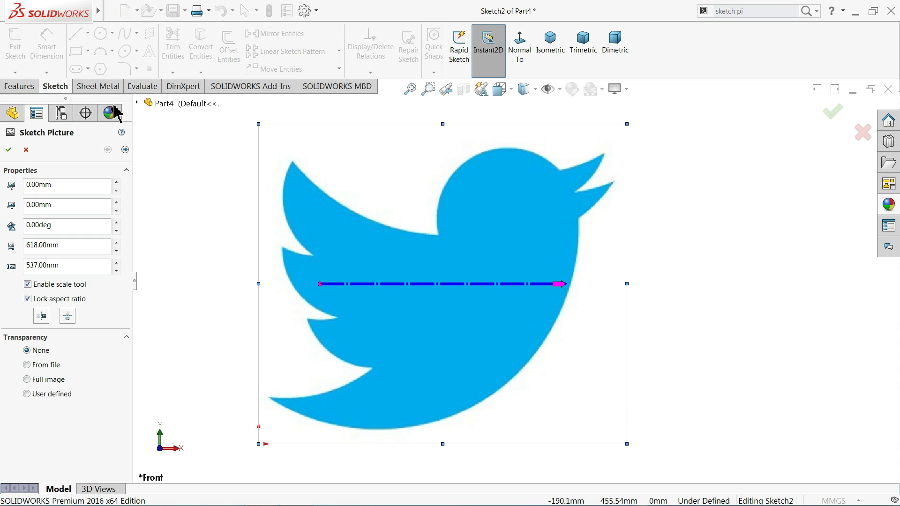
- Tilt the bird sketch picture slightly in two small rotations
mouse_move(246, 223)
mouse_down()
mouse_move(237, 209)
mouse_move(253, 207)
mouse_move(236, 196)
mouse_up()
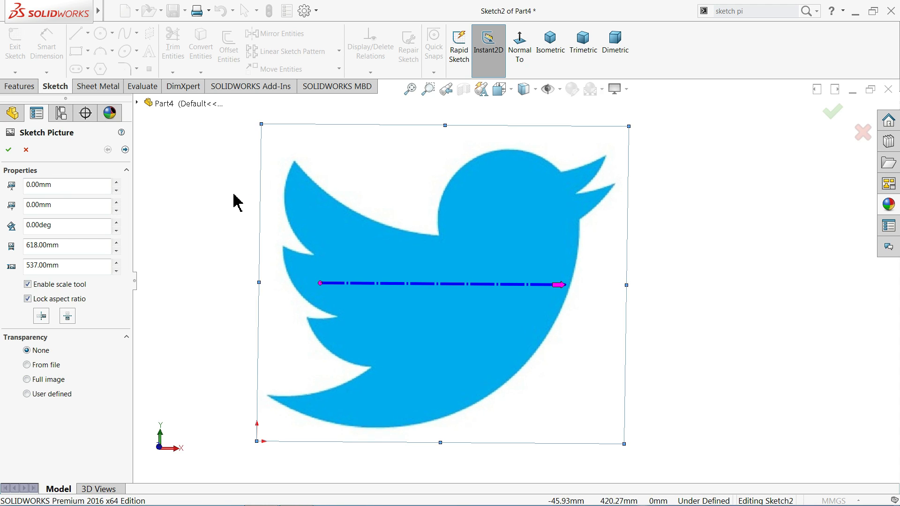
scroll(375, 286, down, 2)
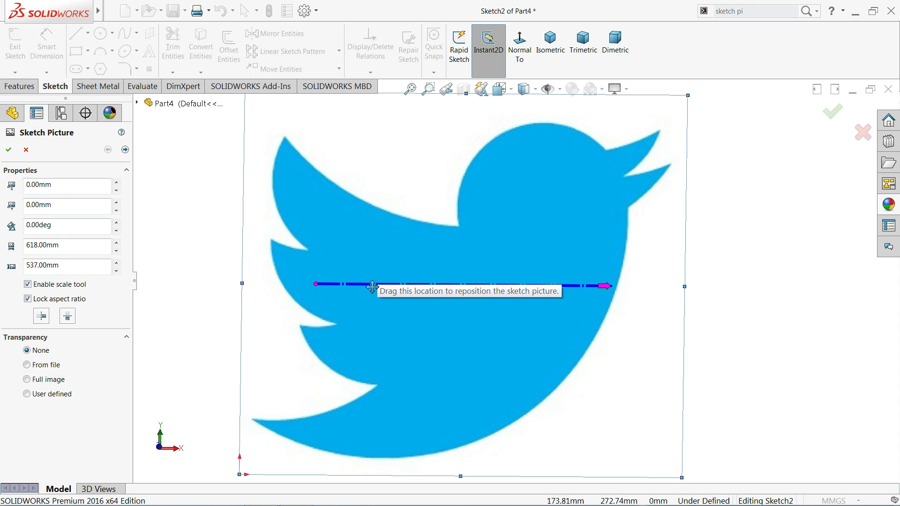
mouse_move(376, 285)
middle_down()
mouse_move(346, 234)
mouse_move(367, 303)
mouse_move(349, 283)
mouse_move(368, 257)
mouse_move(368, 299)
middle_up()
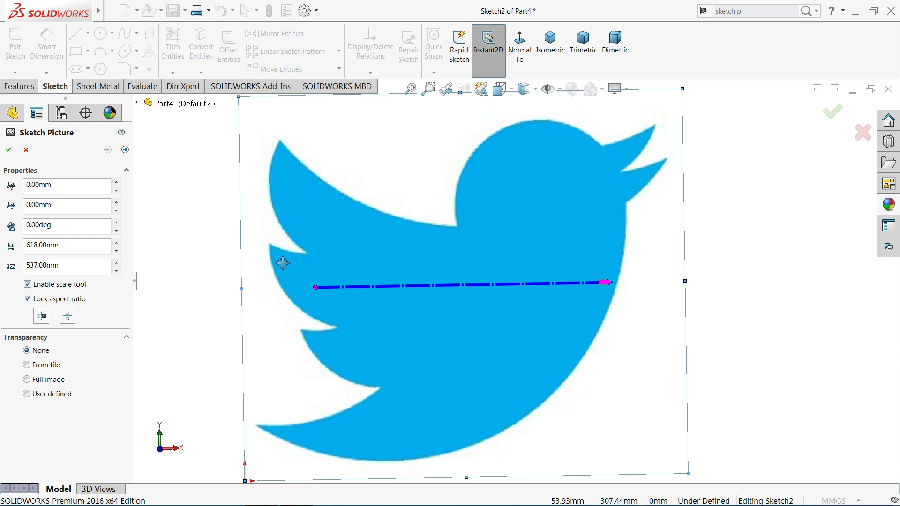
scroll(369, 283, up, 2)
scroll(467, 285, down, 1)
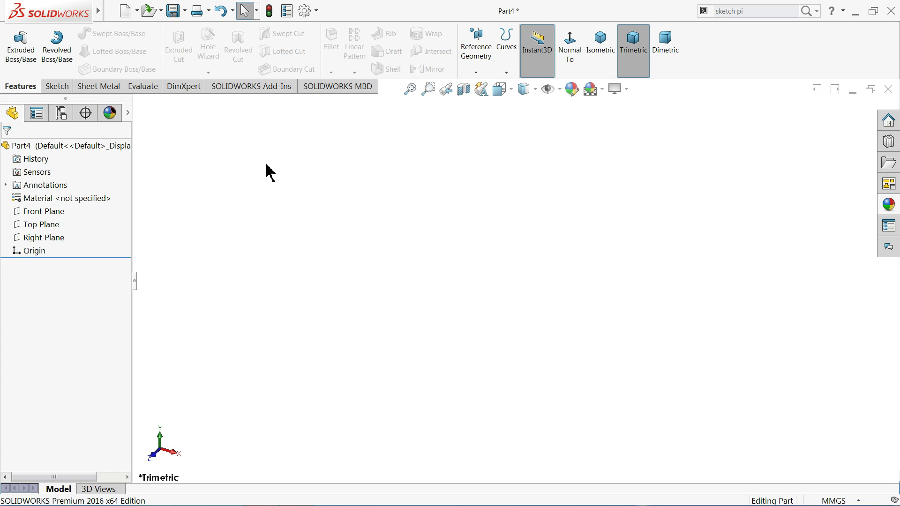
- Start a sketch on the Front Plane and search 'sketch pi' to choose Sketch Picture
click(15, 214)
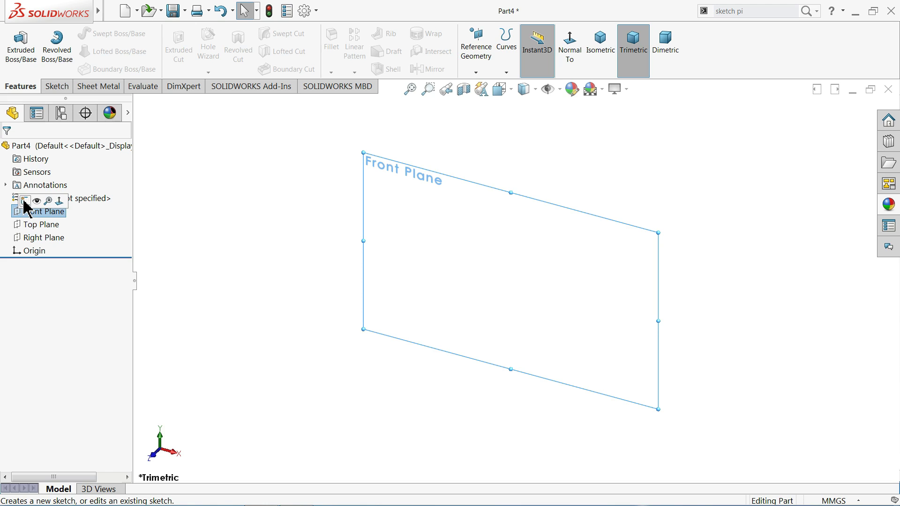
click(22, 201)
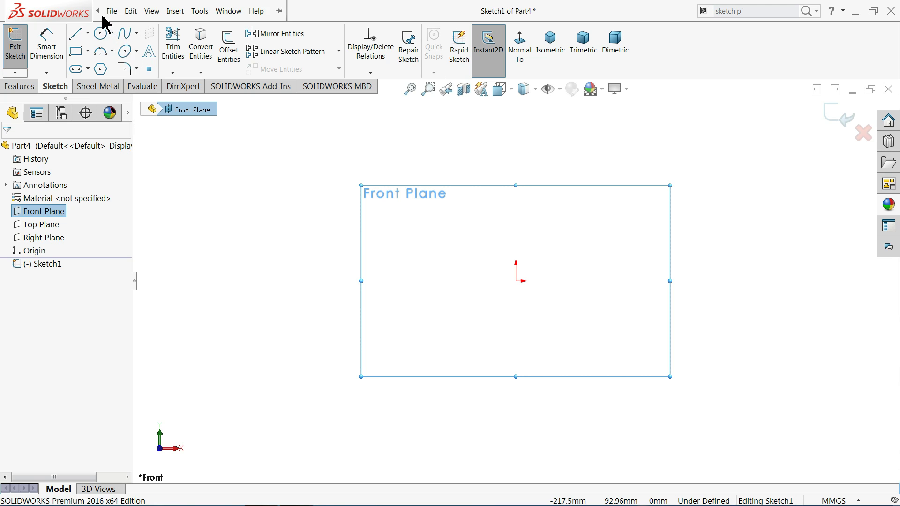
click(112, 10)
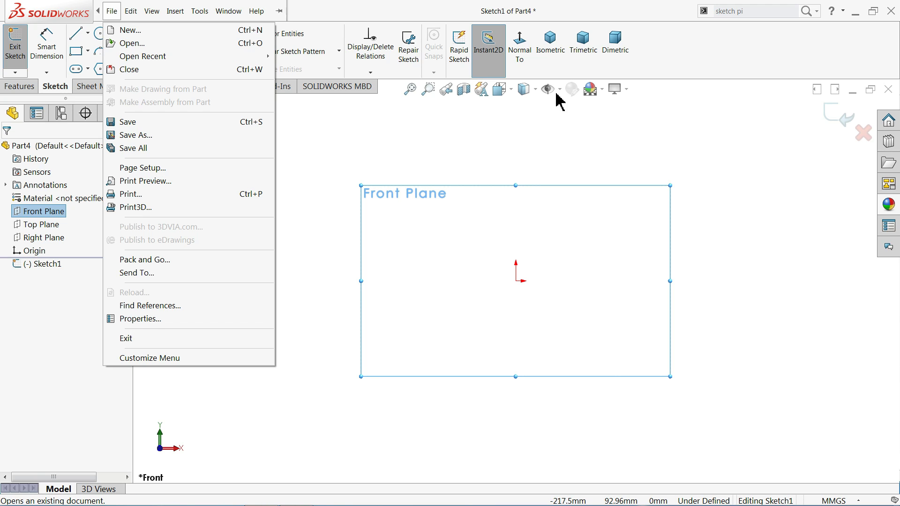
click(740, 13)
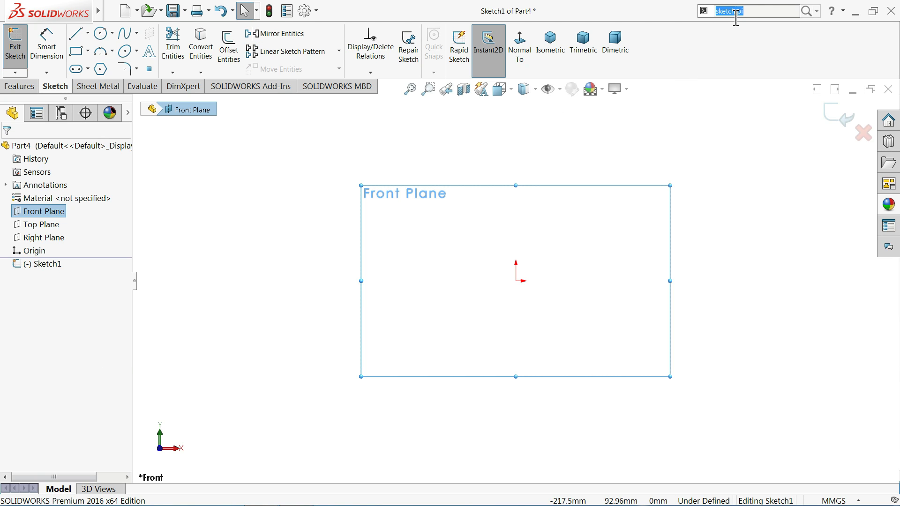
text(sket)
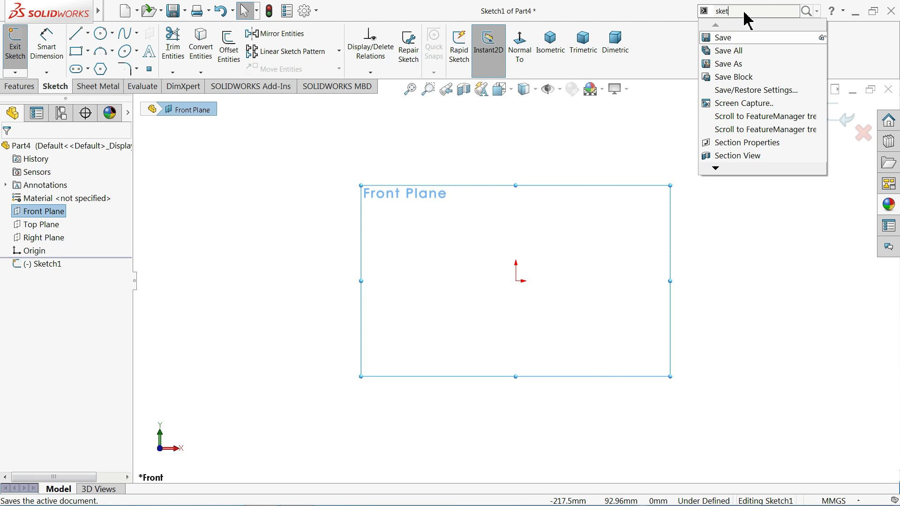
text(ch pi)
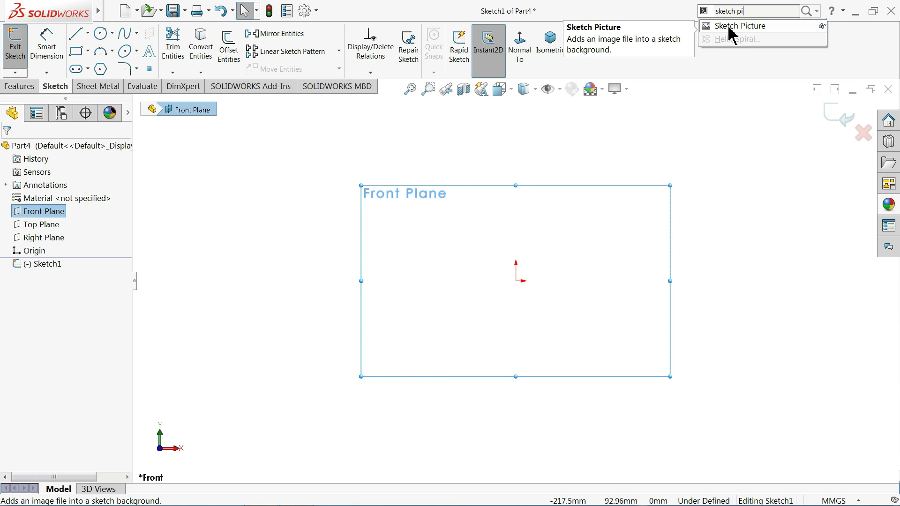
click(743, 29)
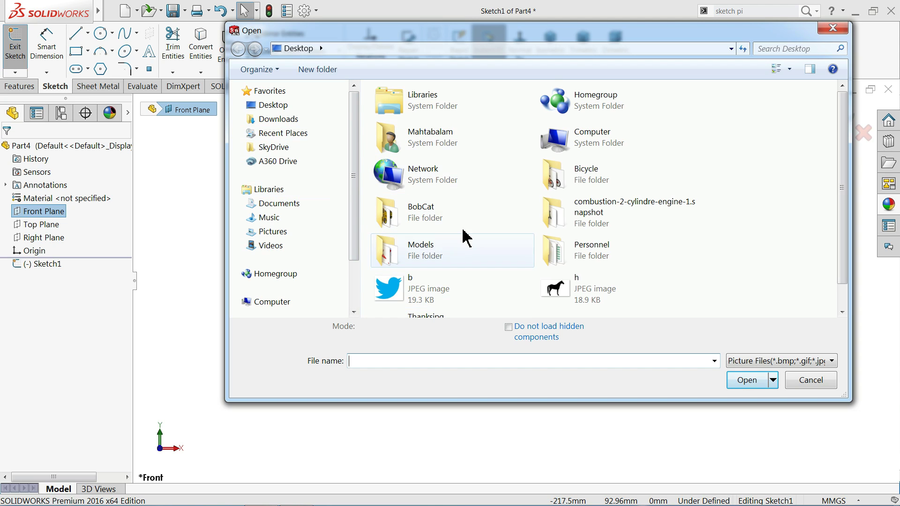
- Insert the Desktop image 'b' through Tools > Sketch Tools > Sketch Picture
click(834, 28)
mouse_move(95, 14)
click(151, 11)
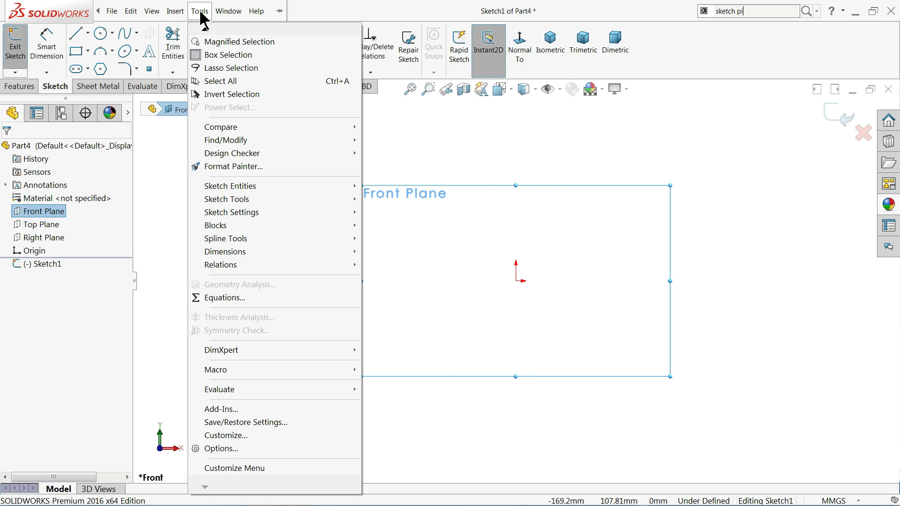
mouse_move(224, 206)
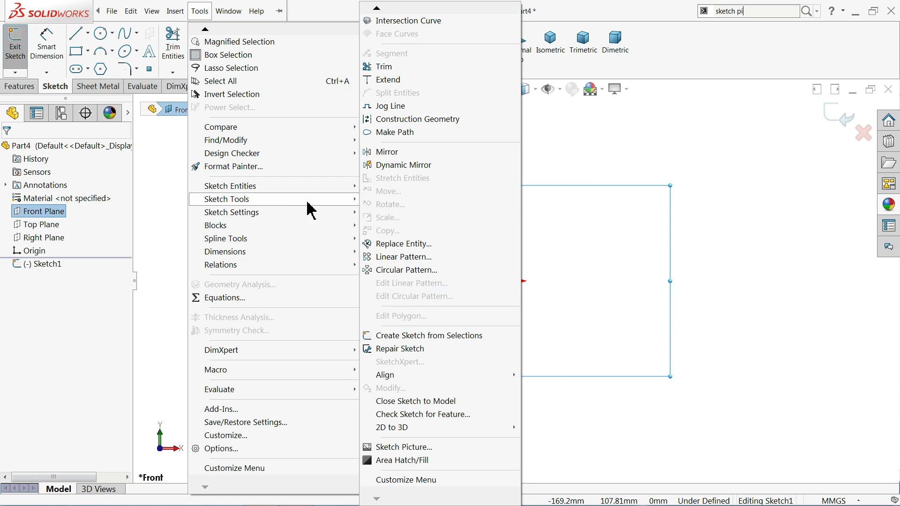
click(391, 449)
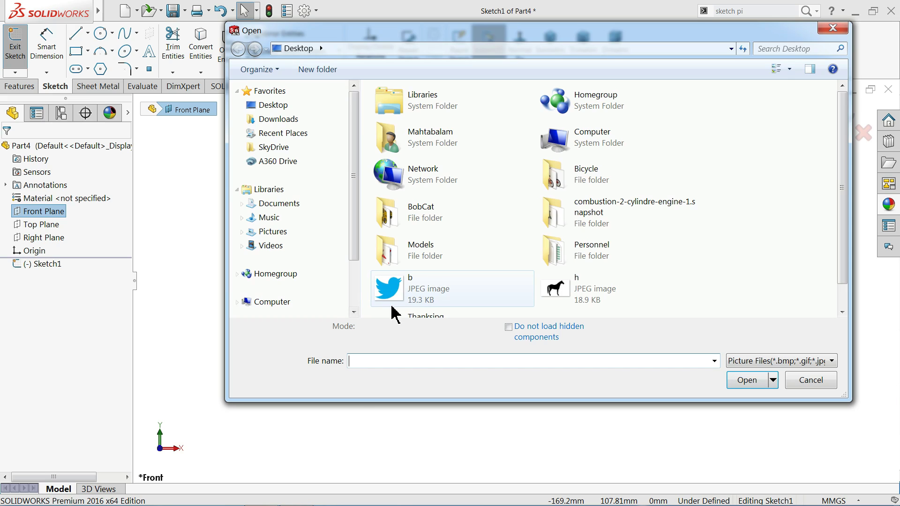
click(410, 298)
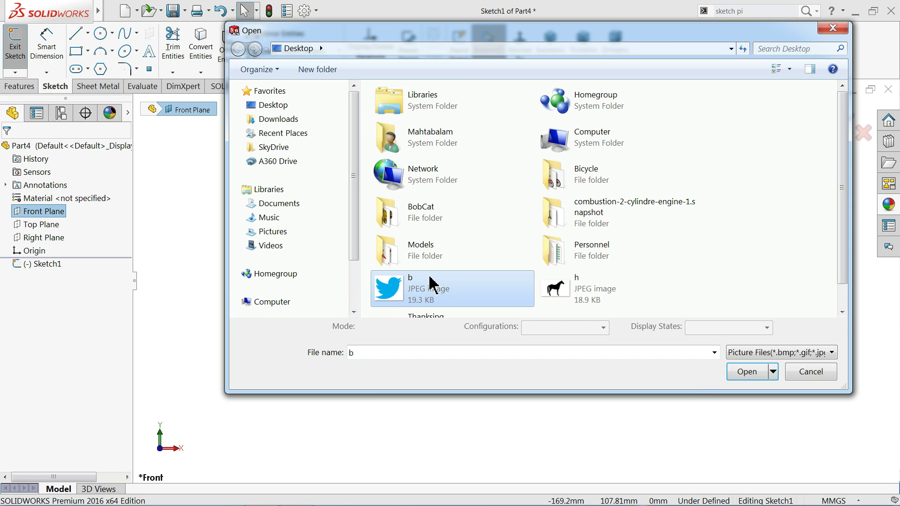
click(744, 372)
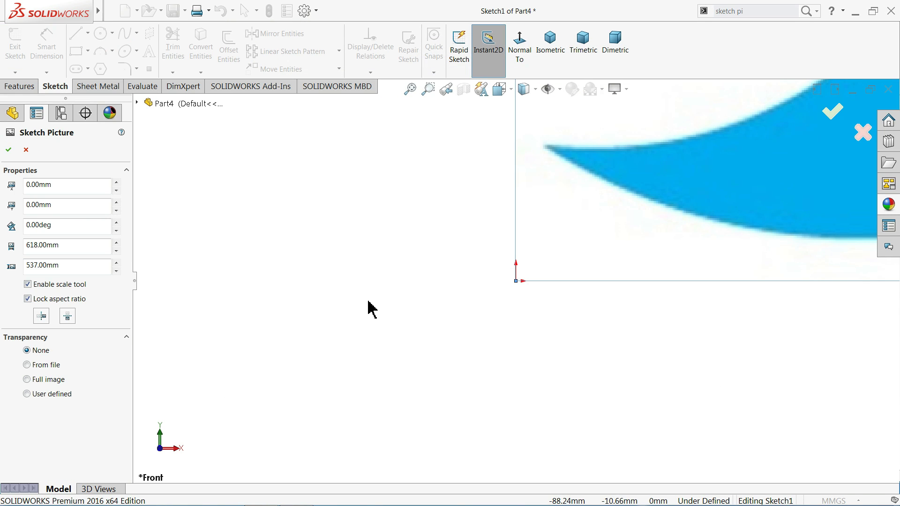
- Try placing the picture at X 50 mm, Y 200 mm with a 45° rotation
scroll(621, 213, down, 5)
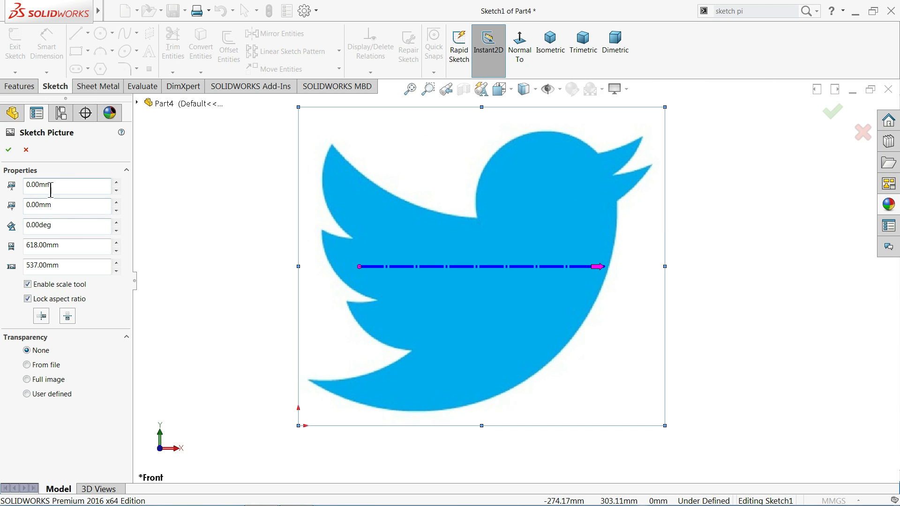
drag(69, 186, 25, 184)
text(50)
key(Return)
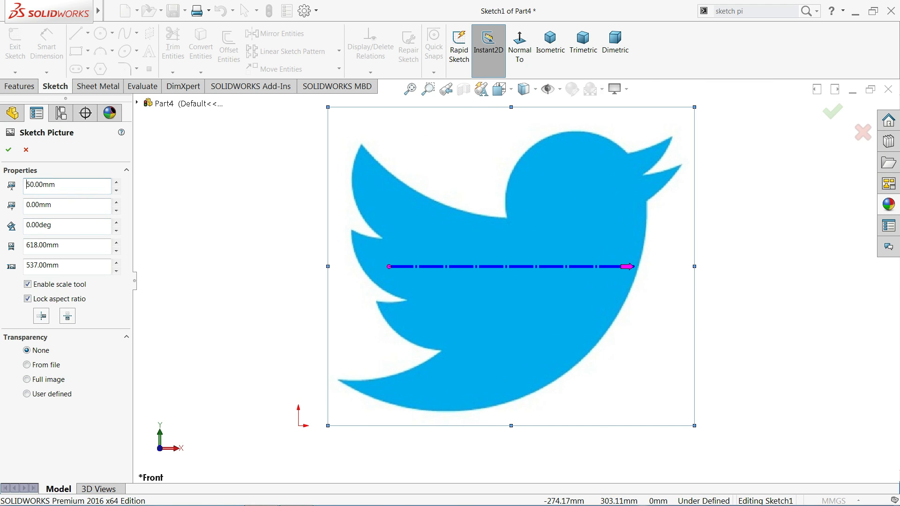
drag(68, 206, 4, 206)
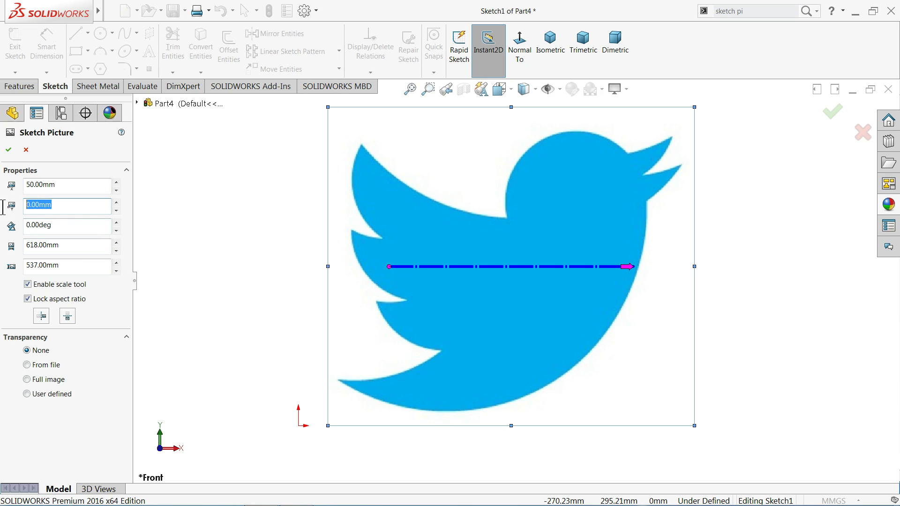
text(200)
key(Return)
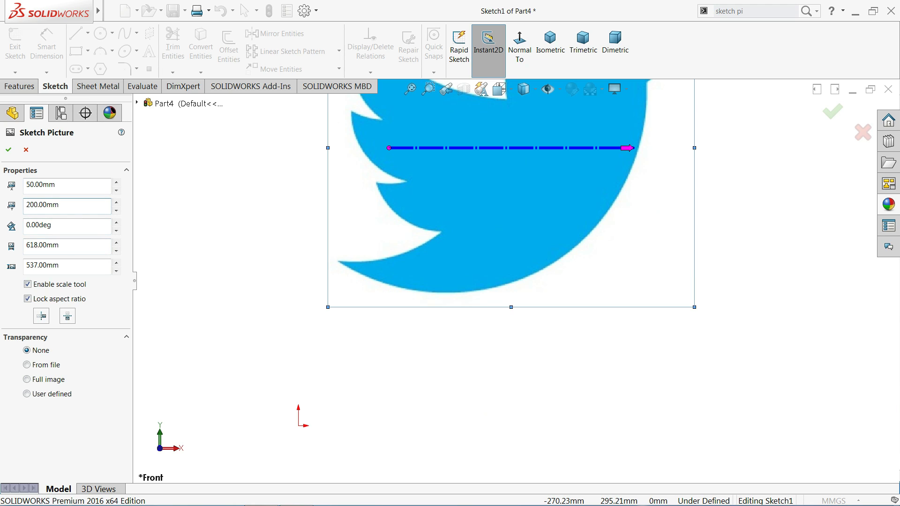
drag(65, 231, 24, 225)
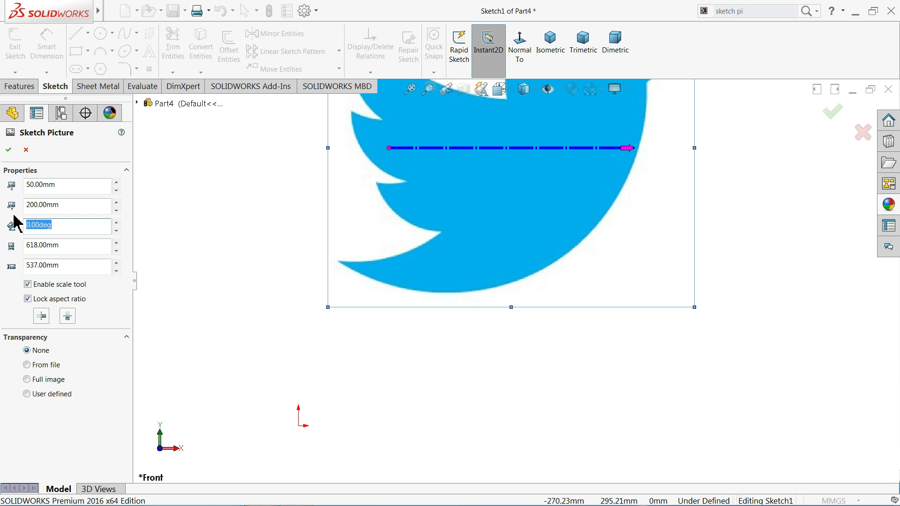
text(45)
key(Return)
key(f)
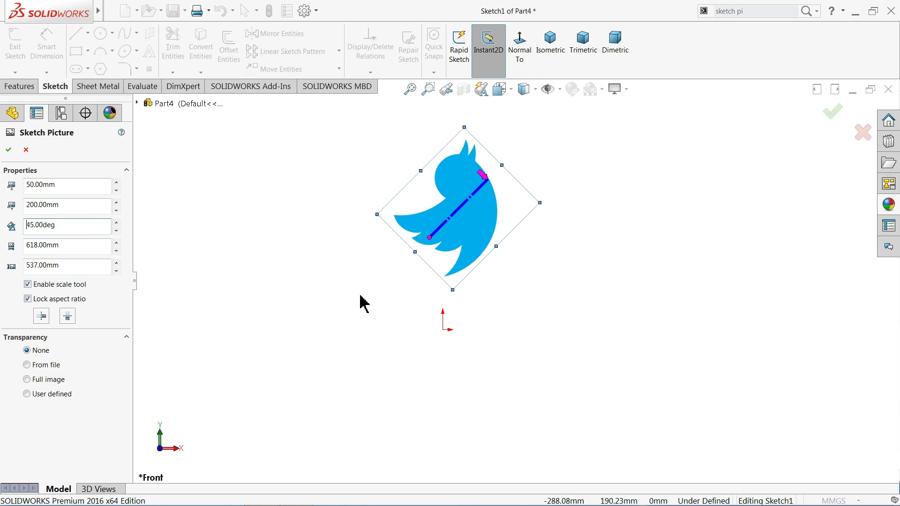
scroll(466, 233, down, 3)
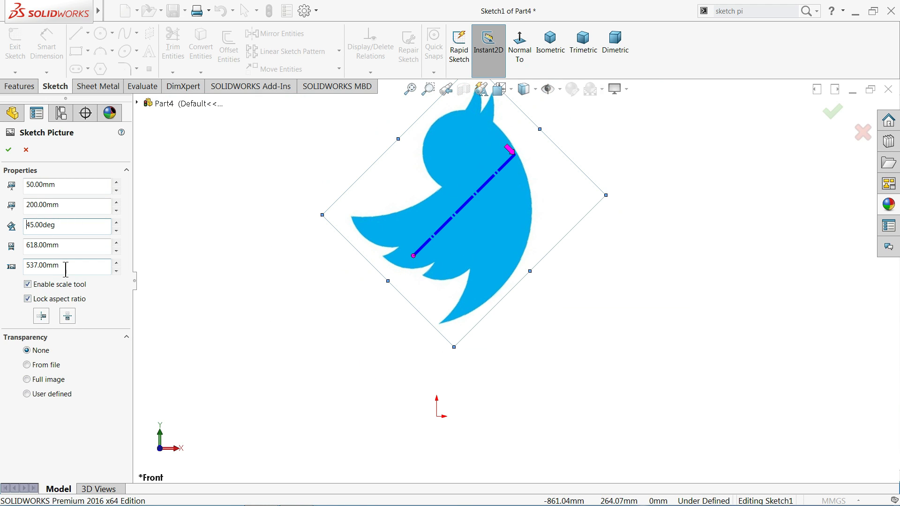
- Set the picture width to 650 mm, angle to 0°, and origin X and Y to 0 mm
drag(73, 250, 4, 247)
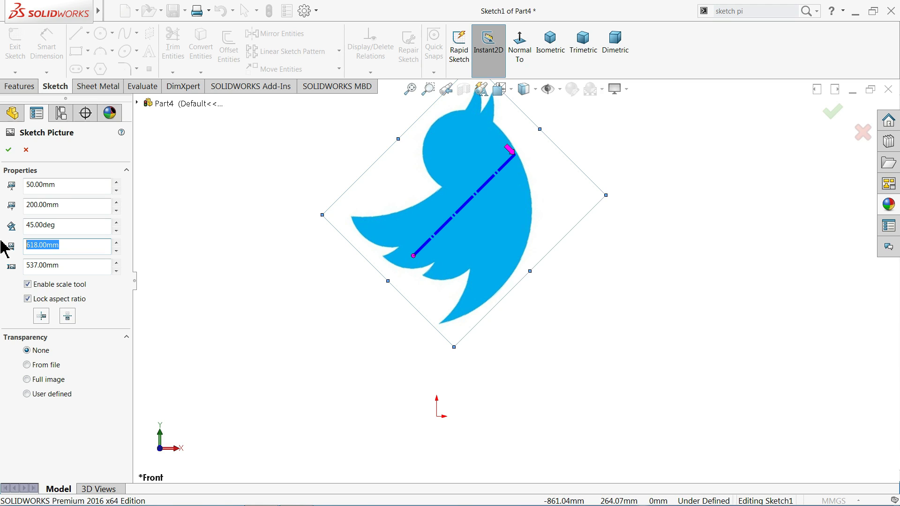
text(800)
key(Return)
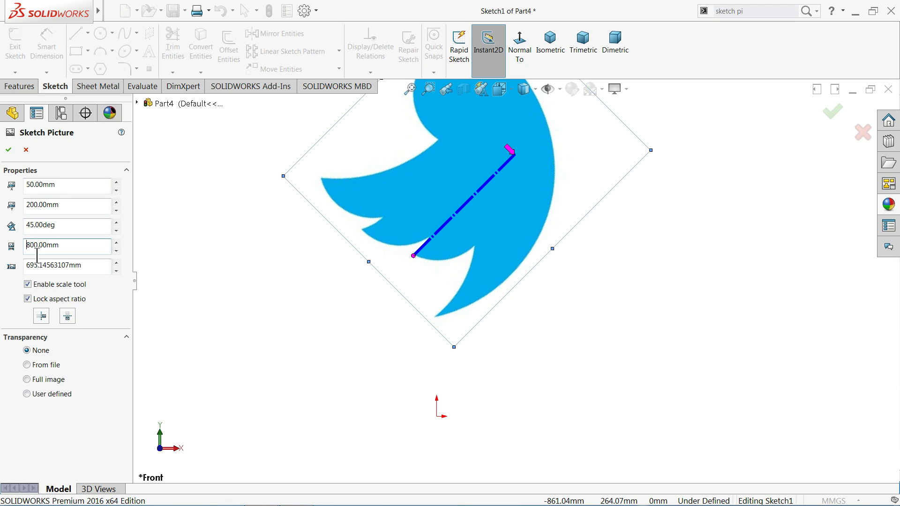
drag(68, 250, 4, 239)
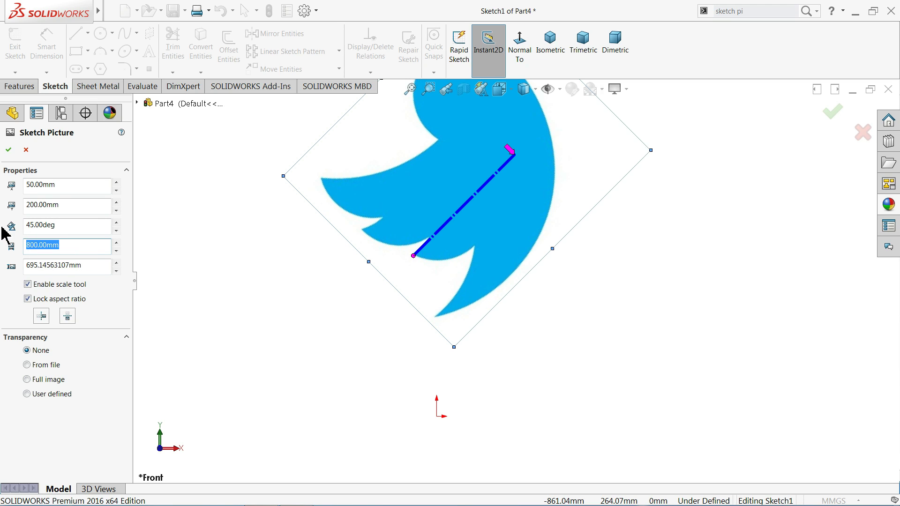
text(650)
key(Return)
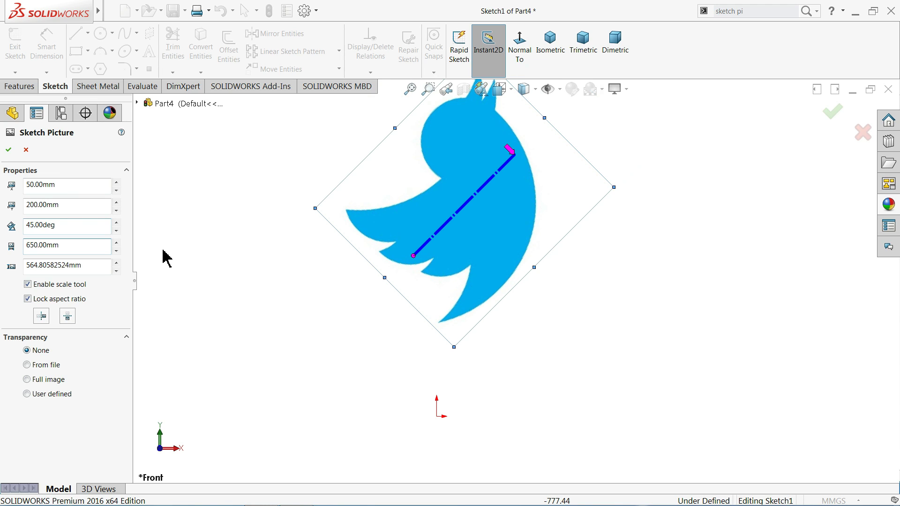
drag(66, 226, 11, 220)
text(0)
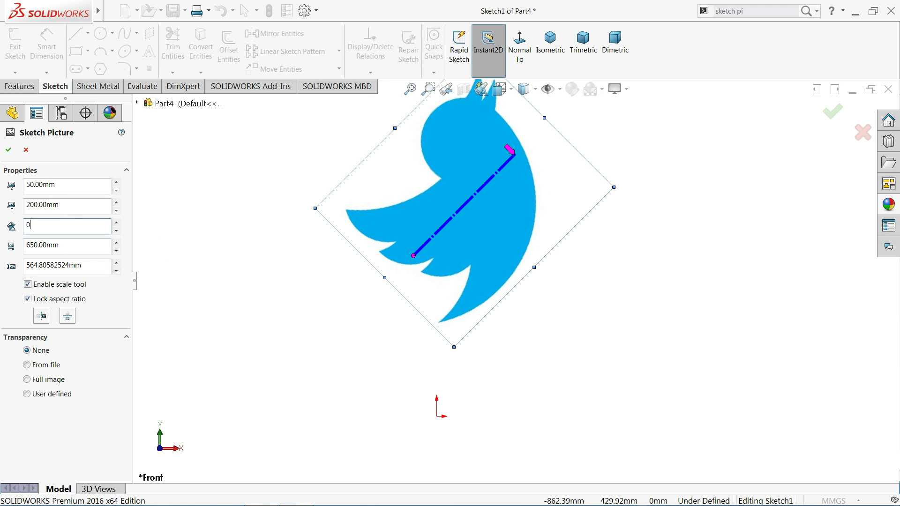
key(Return)
drag(67, 204, 21, 186)
text(0)
key(Return)
text(0)
key(Return)
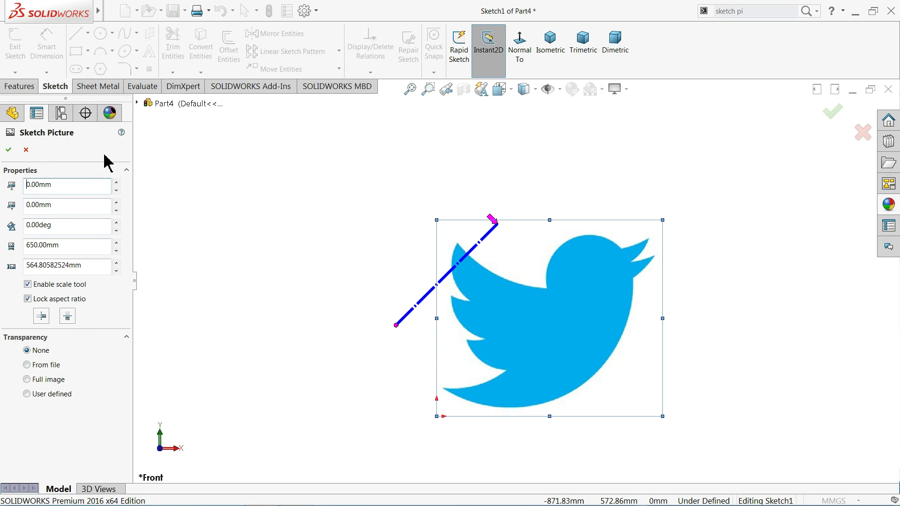
- Close the picture properties and enable the Autotrace add-in in Options > Add-Ins
click(26, 150)
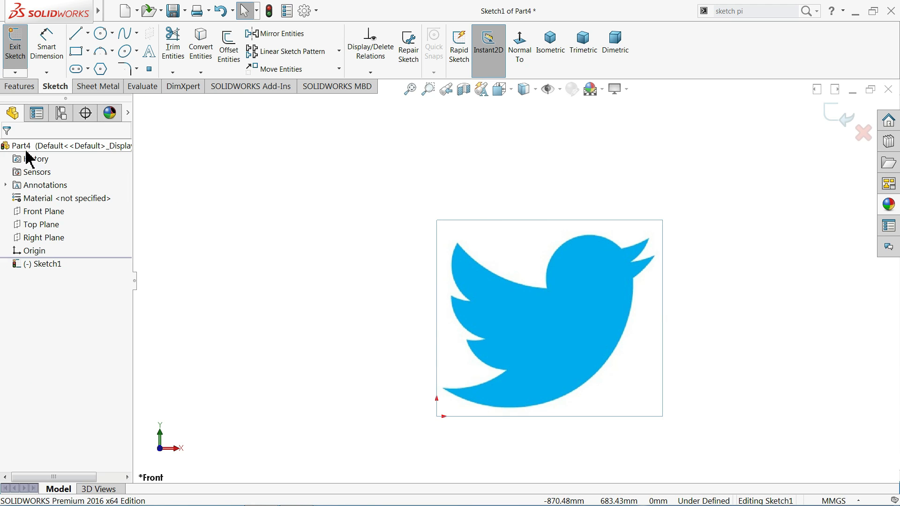
click(315, 10)
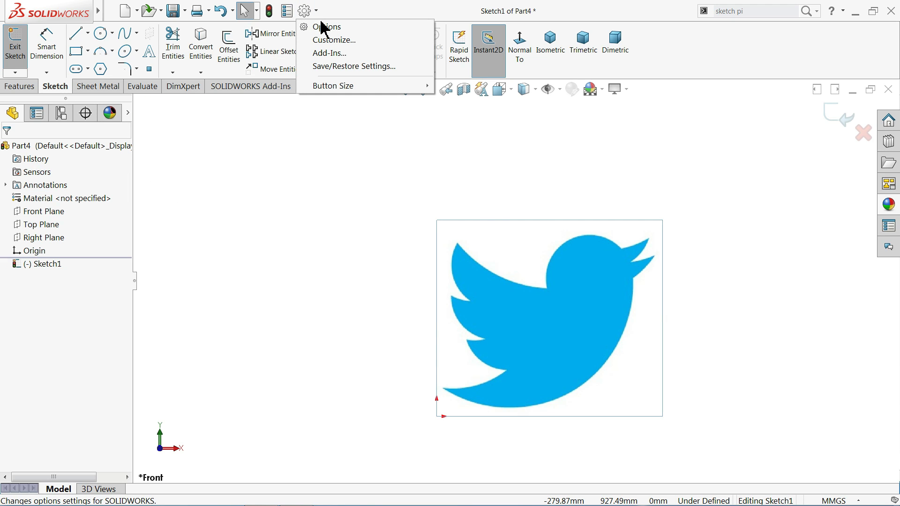
click(327, 53)
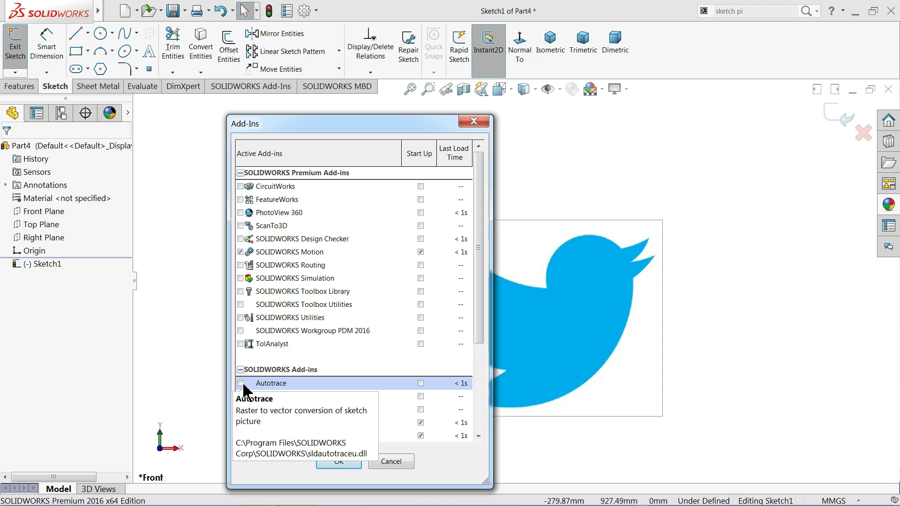
drag(435, 127, 444, 55)
drag(488, 241, 487, 328)
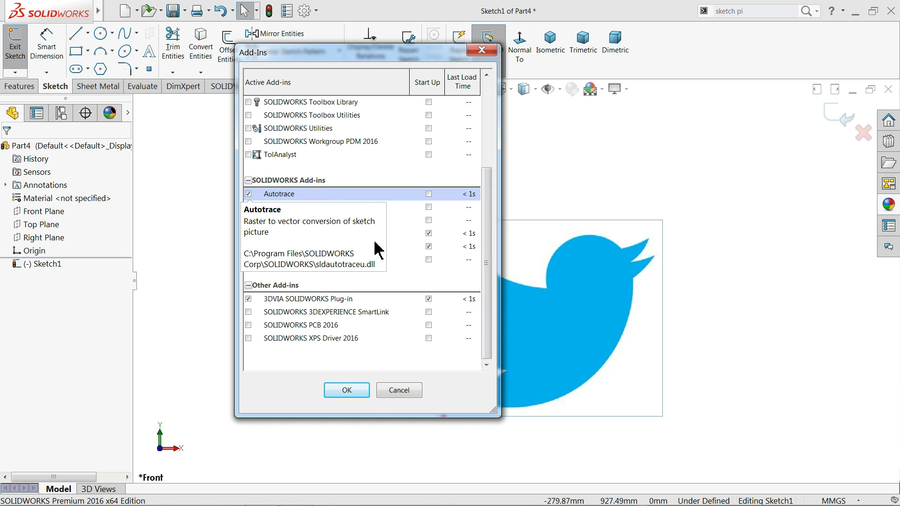
click(351, 395)
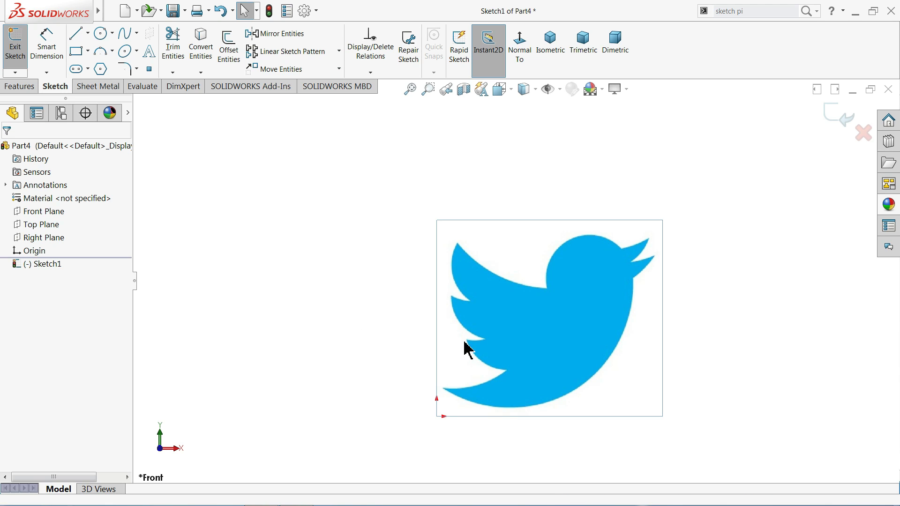
- Open the picture's trace settings and try rectangle and freehand area selections on the bird
click(523, 330)
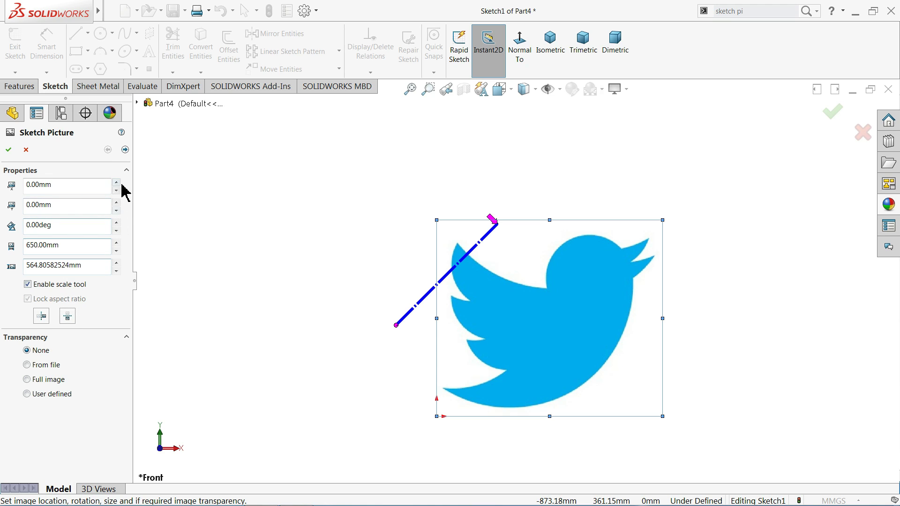
click(125, 149)
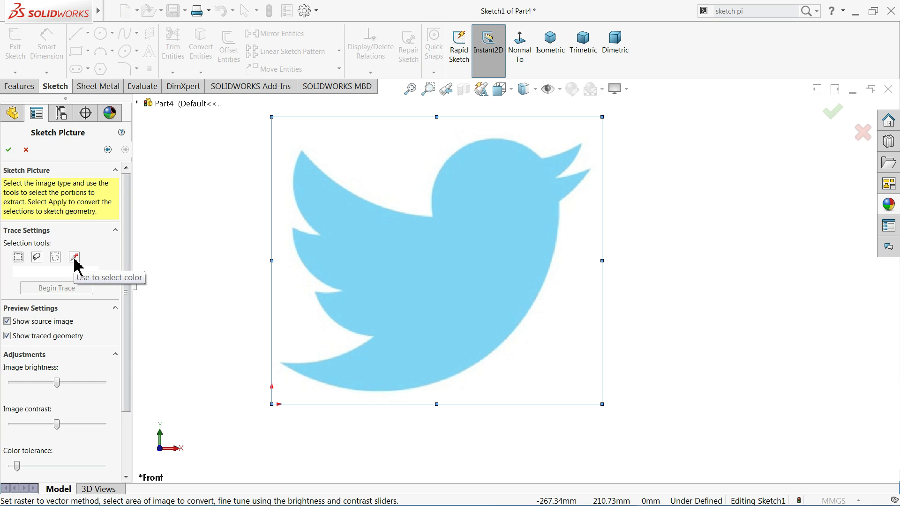
click(18, 257)
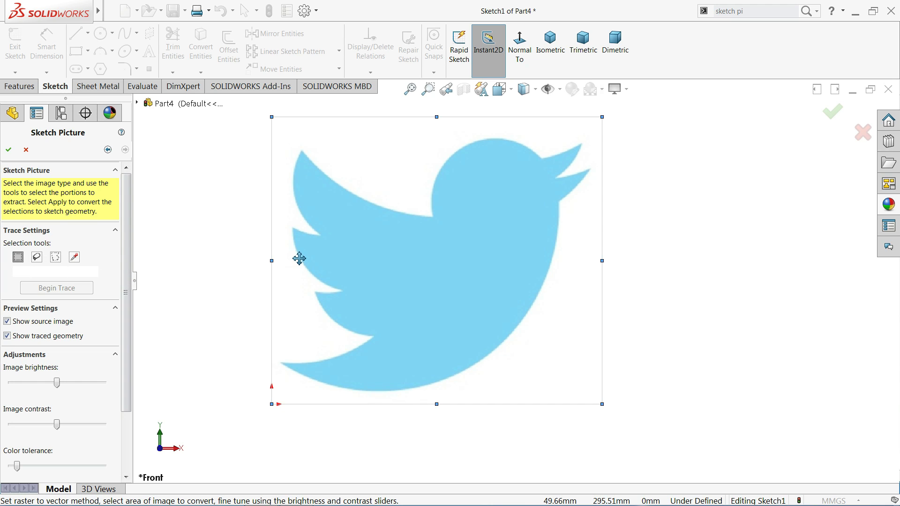
drag(291, 227, 380, 304)
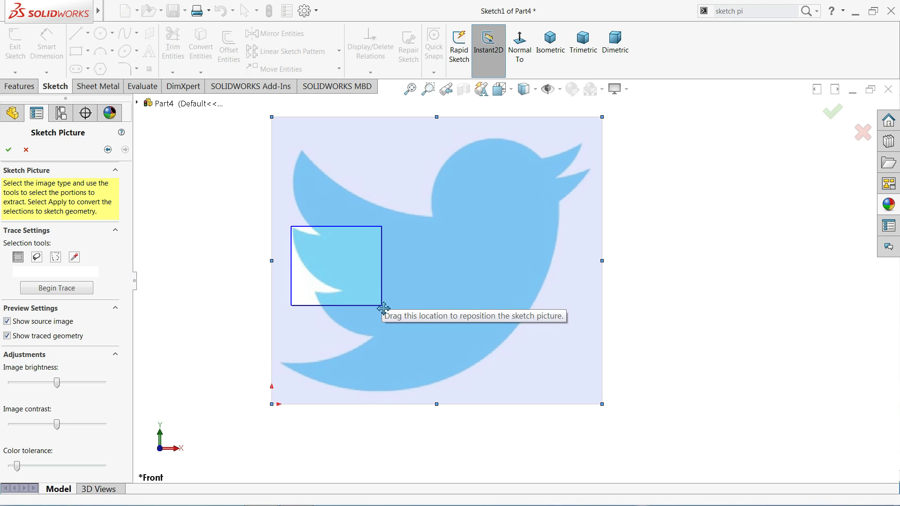
drag(358, 180, 501, 261)
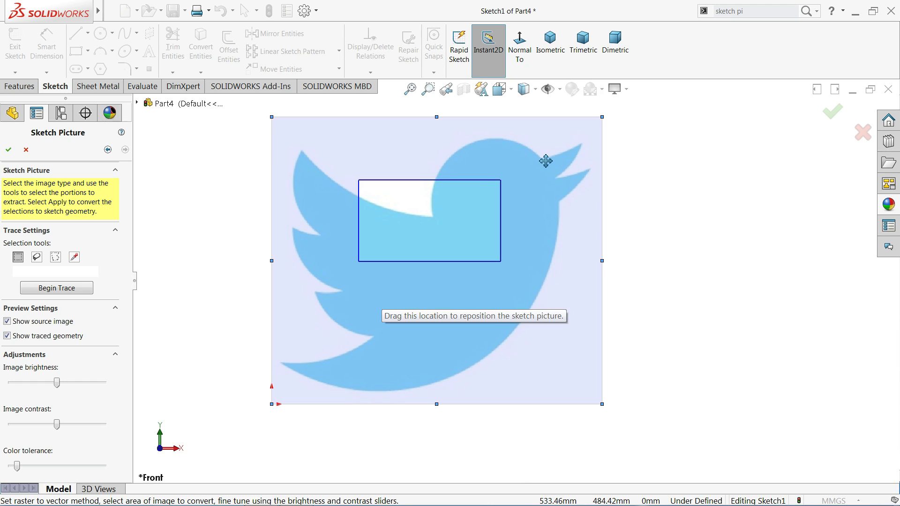
mouse_move(543, 158)
mouse_down()
mouse_move(470, 163)
mouse_move(418, 245)
mouse_up()
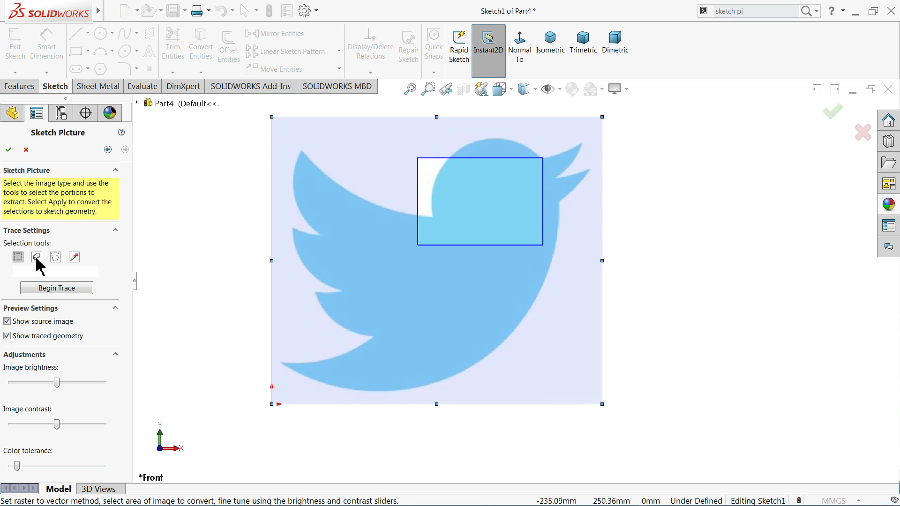
click(36, 258)
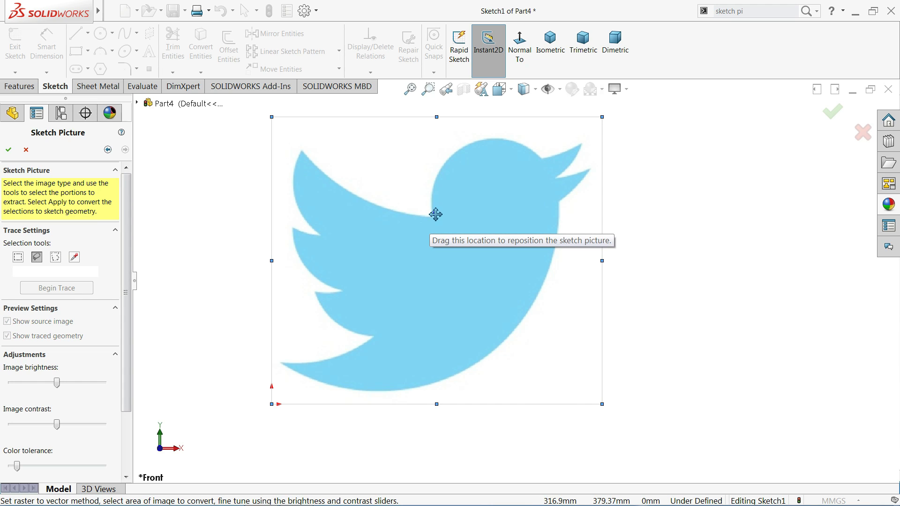
mouse_move(436, 188)
mouse_down()
mouse_move(451, 168)
mouse_move(514, 136)
mouse_move(553, 160)
mouse_move(584, 146)
mouse_move(566, 179)
mouse_move(588, 169)
mouse_up()
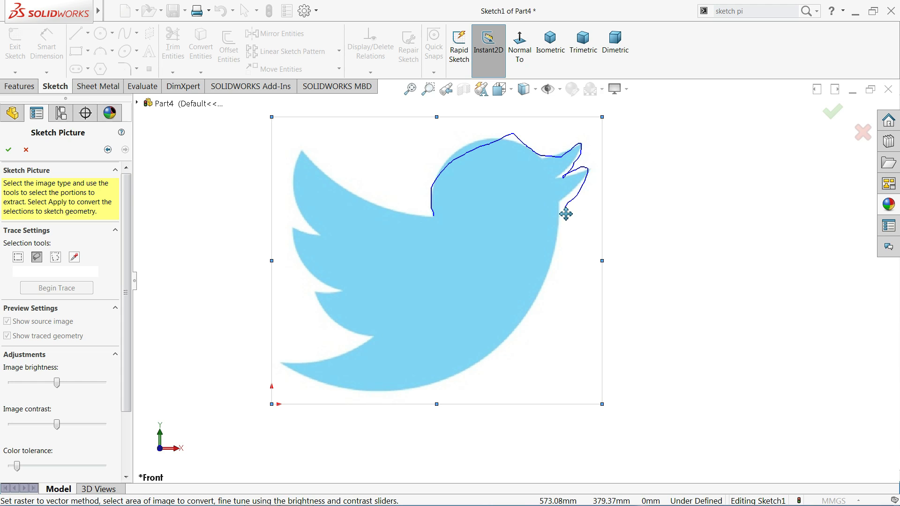
mouse_move(566, 214)
mouse_down()
mouse_move(560, 290)
mouse_move(494, 381)
mouse_move(367, 400)
mouse_move(310, 387)
mouse_move(286, 366)
mouse_move(378, 346)
mouse_move(318, 304)
mouse_move(320, 295)
mouse_move(343, 291)
mouse_move(297, 238)
mouse_move(322, 241)
mouse_move(302, 157)
mouse_move(435, 219)
mouse_up()
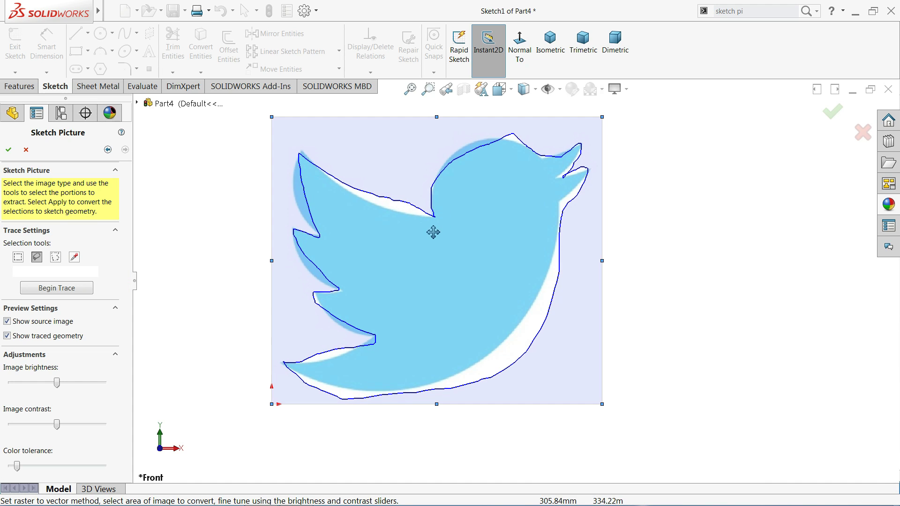
- Outline the bird's wing, back, head and beak with a polygon area selection
click(55, 257)
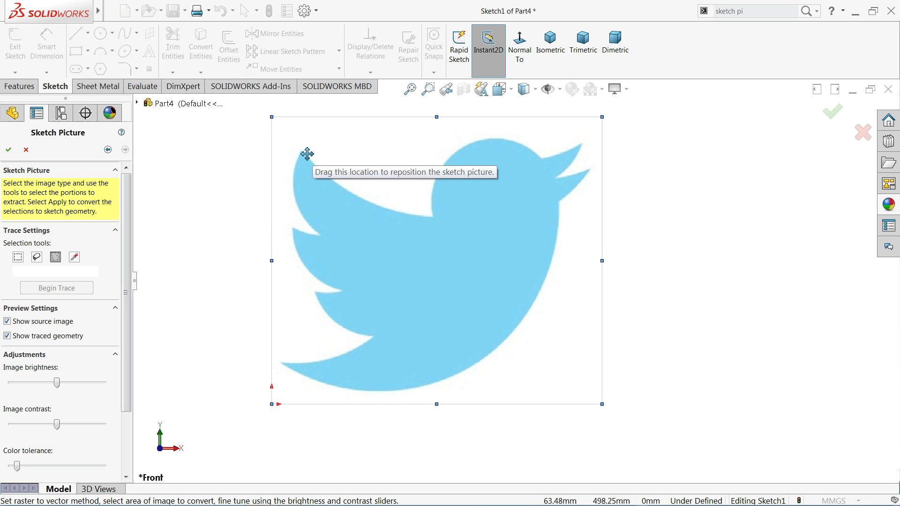
click(304, 152)
click(341, 187)
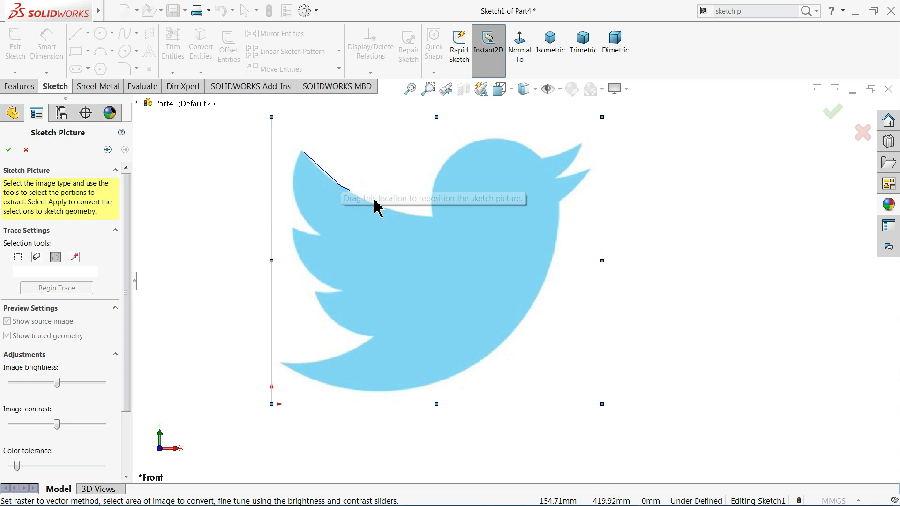
click(389, 210)
click(432, 217)
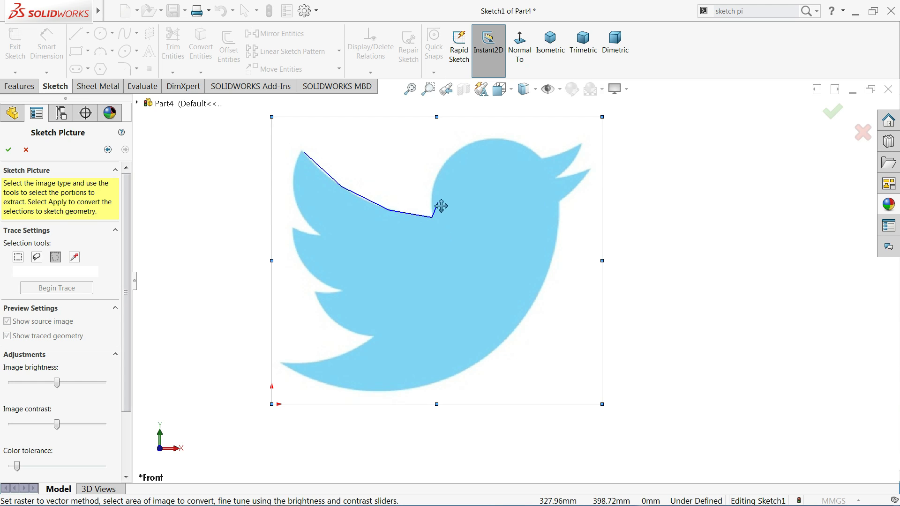
click(433, 190)
click(455, 151)
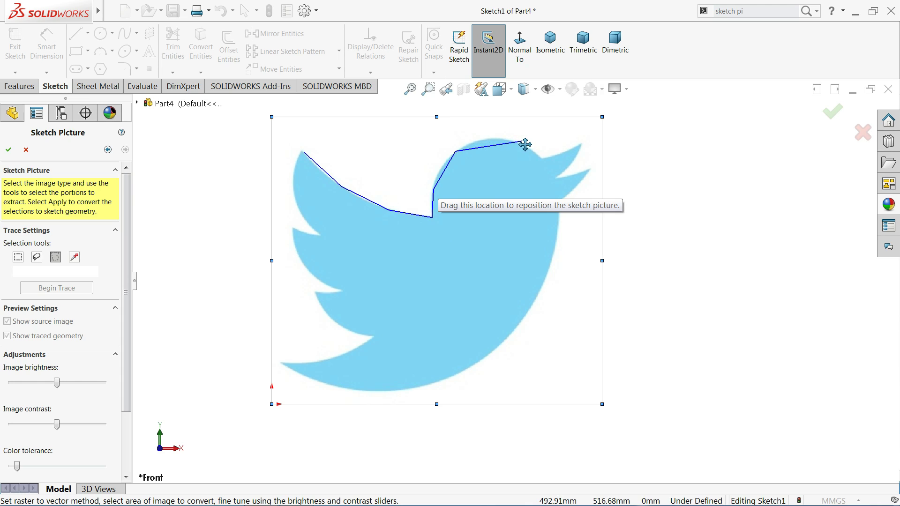
click(522, 142)
click(541, 158)
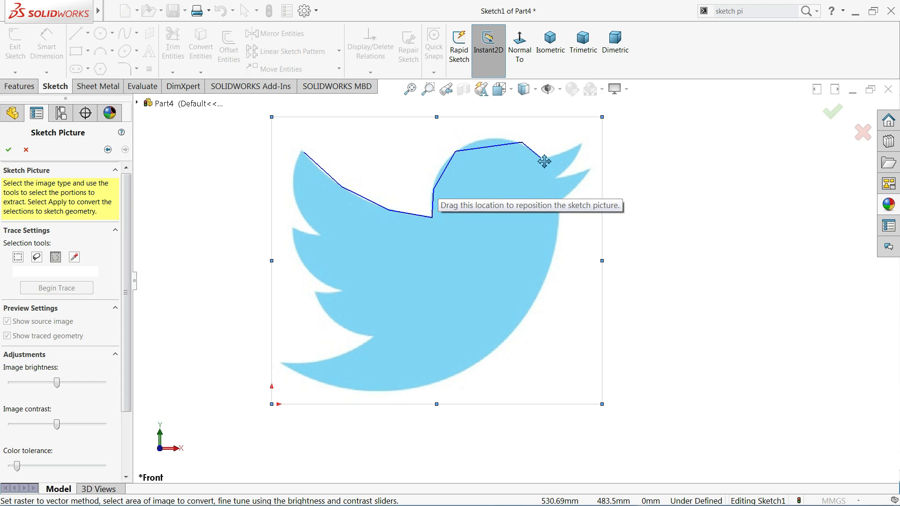
click(582, 145)
click(557, 178)
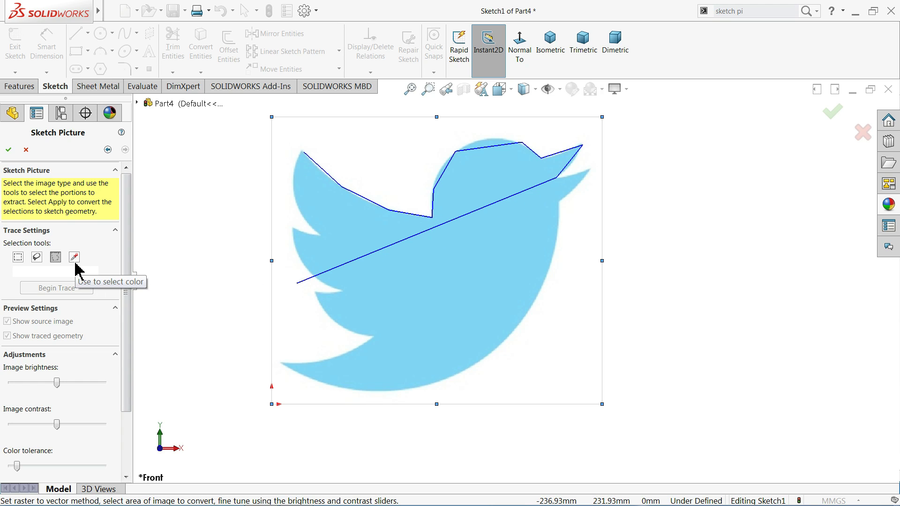
- Sample the bird's blue colour as the trace area and run Begin Trace
click(74, 258)
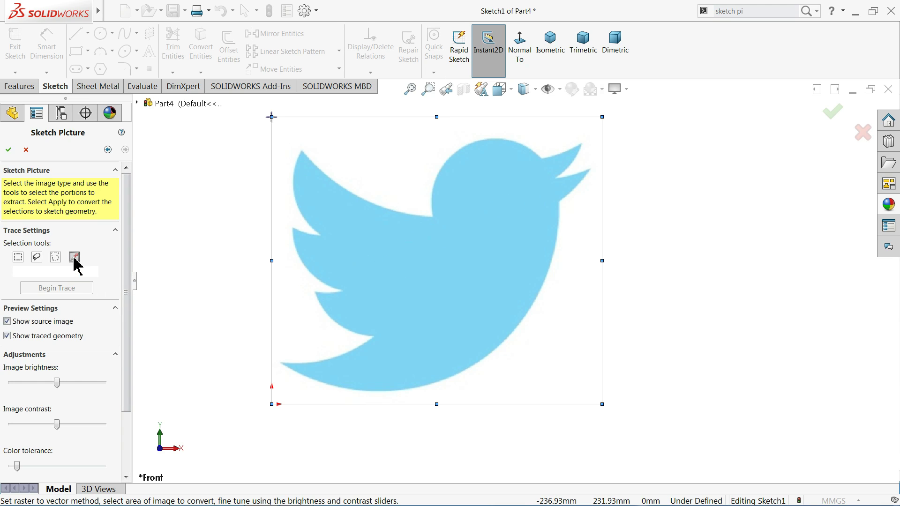
click(404, 255)
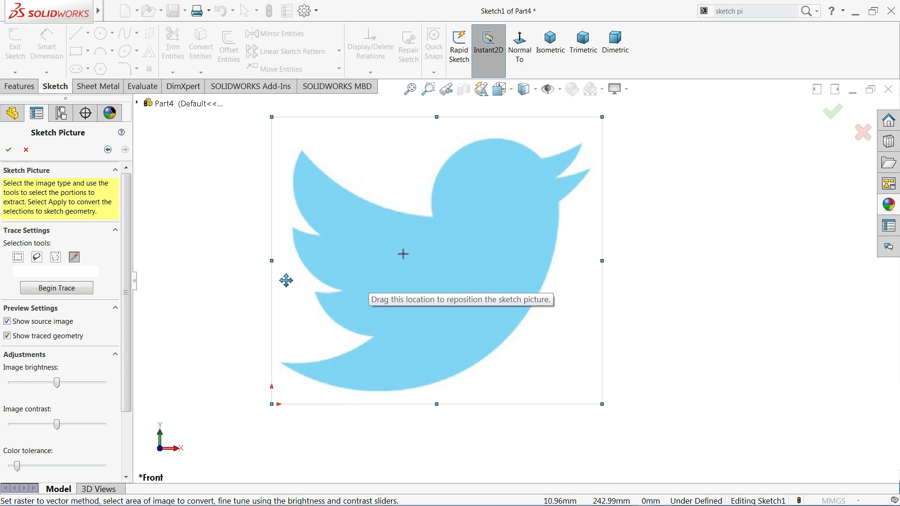
click(57, 288)
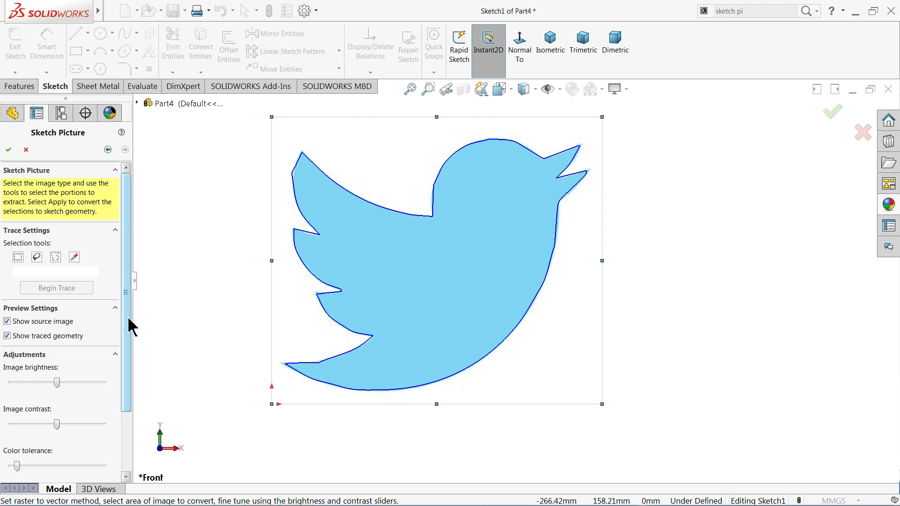
- Adjust the brightness, contrast, colour tolerance and recognition tolerance sliders to tighten the traced outline
scroll(118, 384, down, 3)
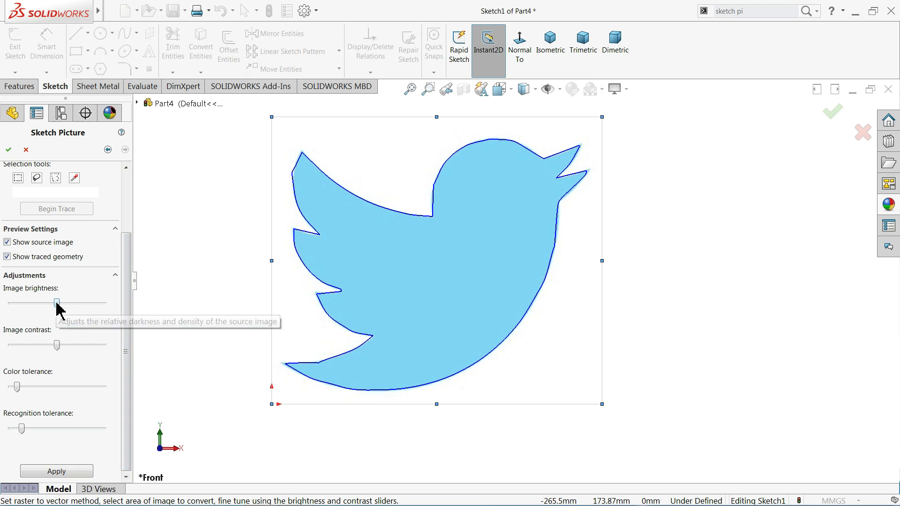
mouse_move(56, 304)
mouse_down()
mouse_move(40, 305)
mouse_move(63, 307)
mouse_up()
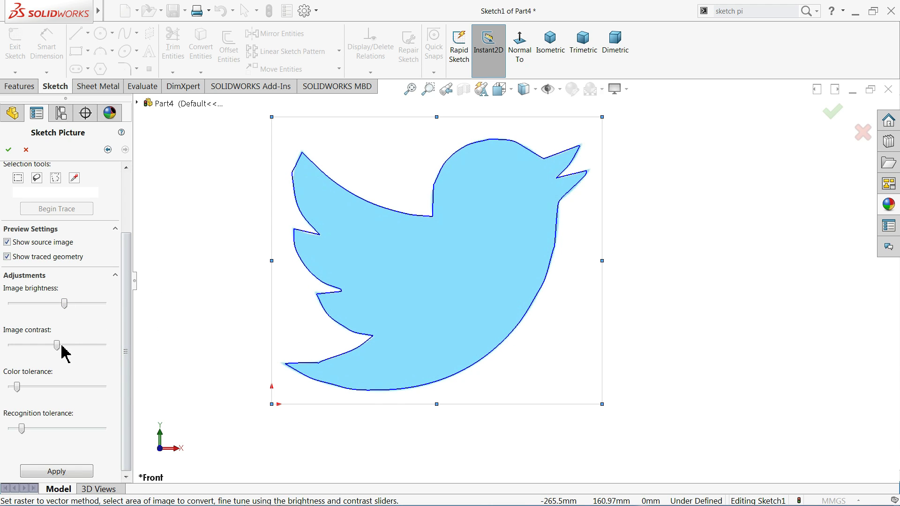
mouse_move(58, 346)
mouse_down()
mouse_move(66, 347)
mouse_move(50, 346)
mouse_up()
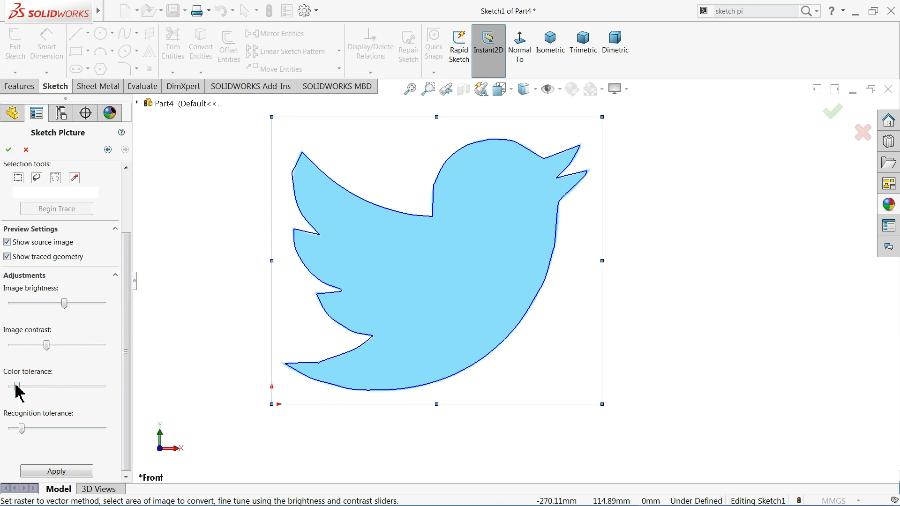
drag(16, 386, 32, 388)
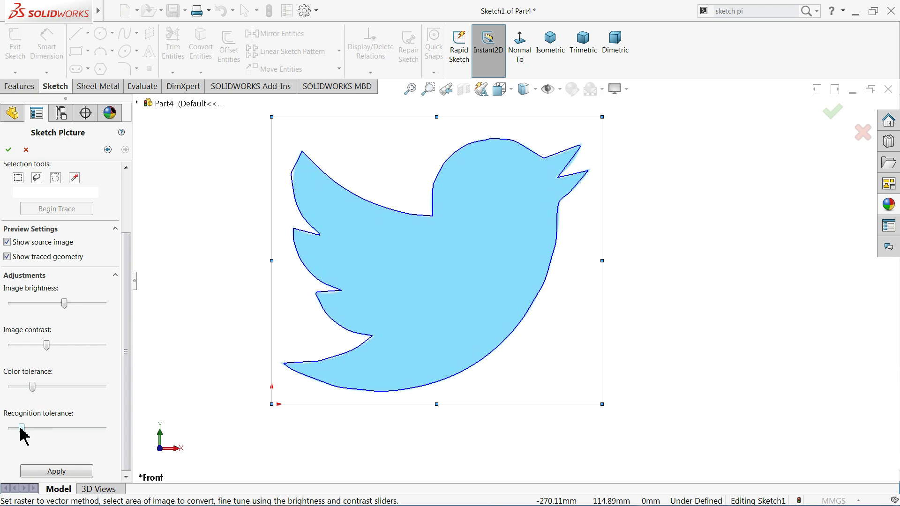
mouse_move(21, 428)
mouse_down()
mouse_move(11, 428)
mouse_move(92, 434)
mouse_move(12, 422)
mouse_move(60, 433)
mouse_up()
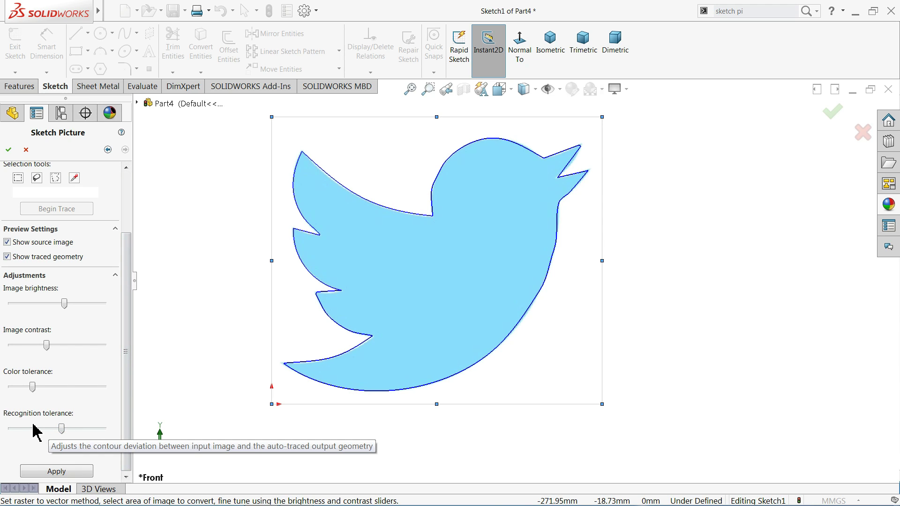
- Apply the trace as sketch geometry and close the Sketch Picture panel
click(47, 472)
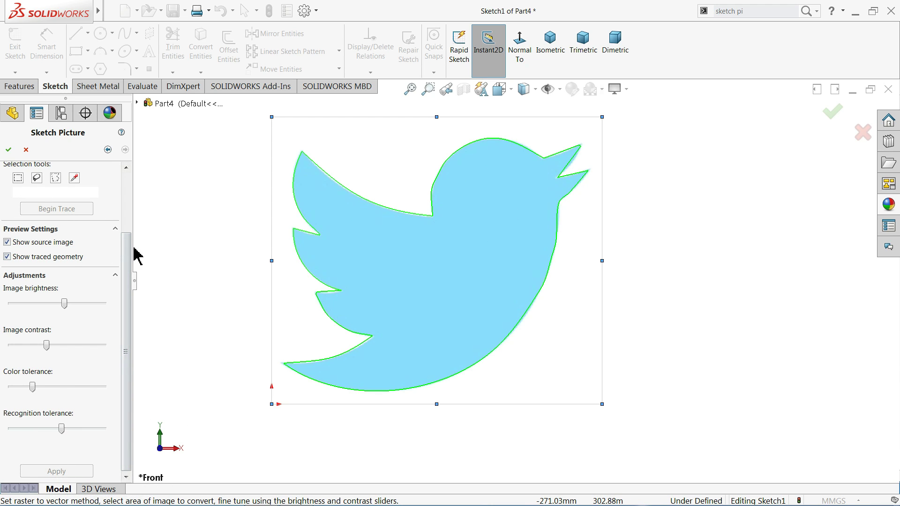
drag(129, 261, 103, 144)
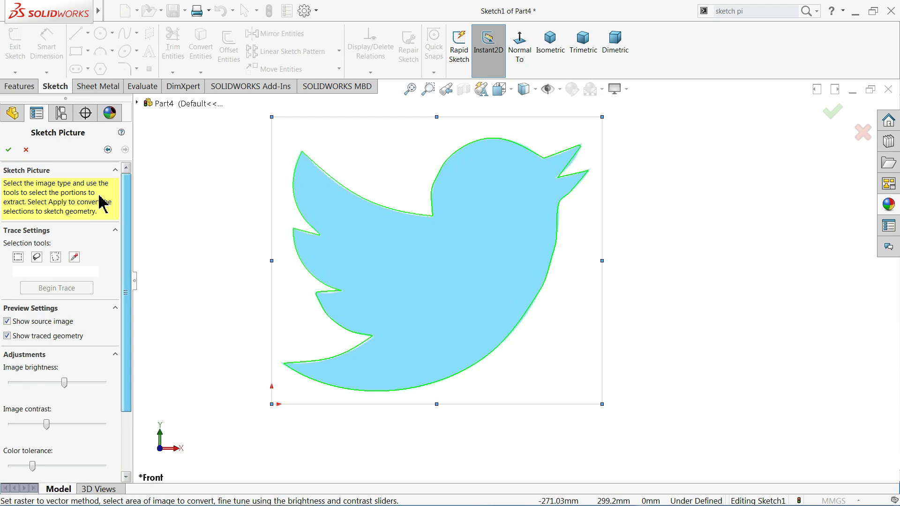
click(9, 150)
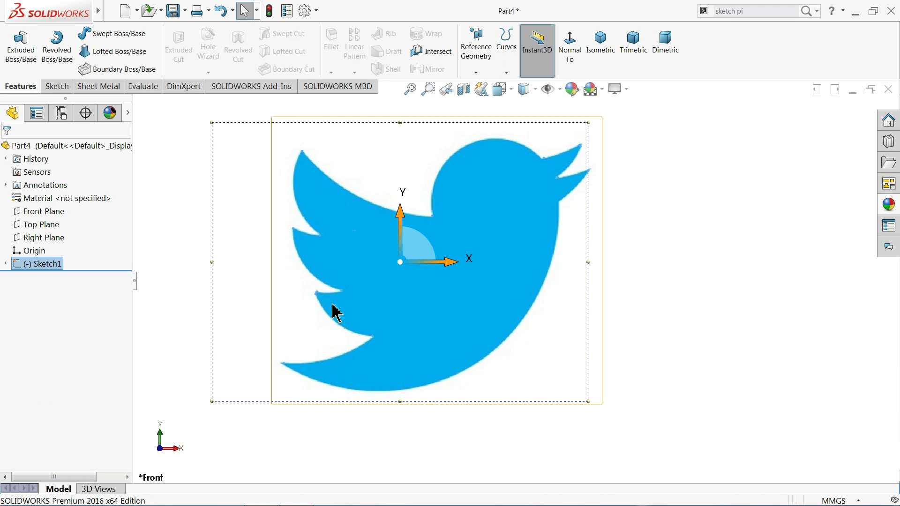
- Suppress the bird picture so only the traced outline remains
key(Escape)
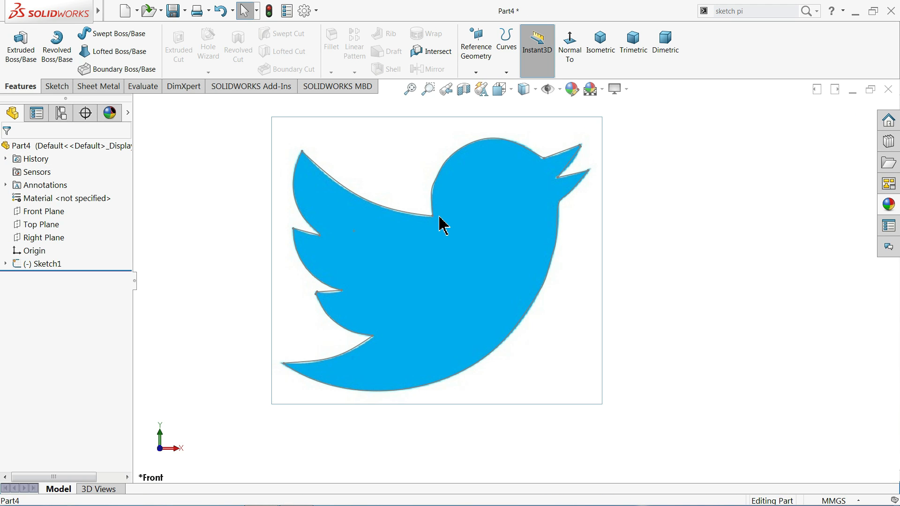
right_click(294, 277)
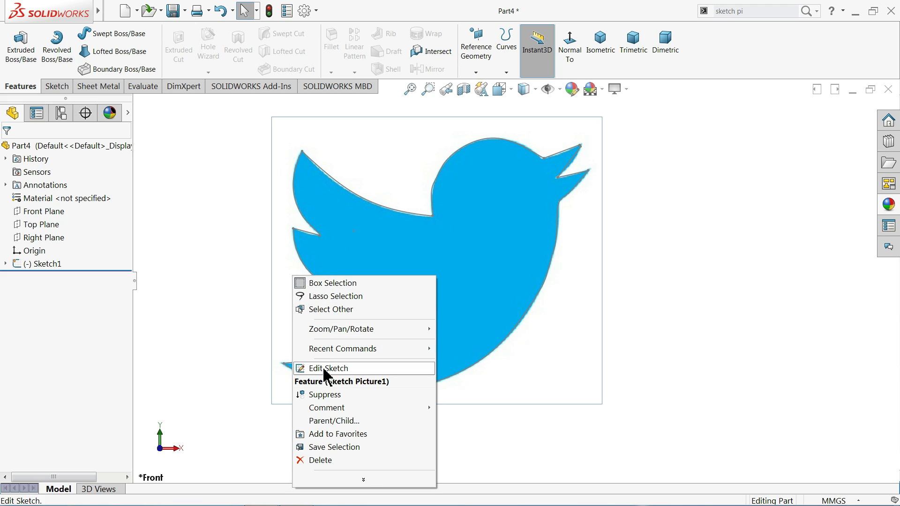
click(300, 394)
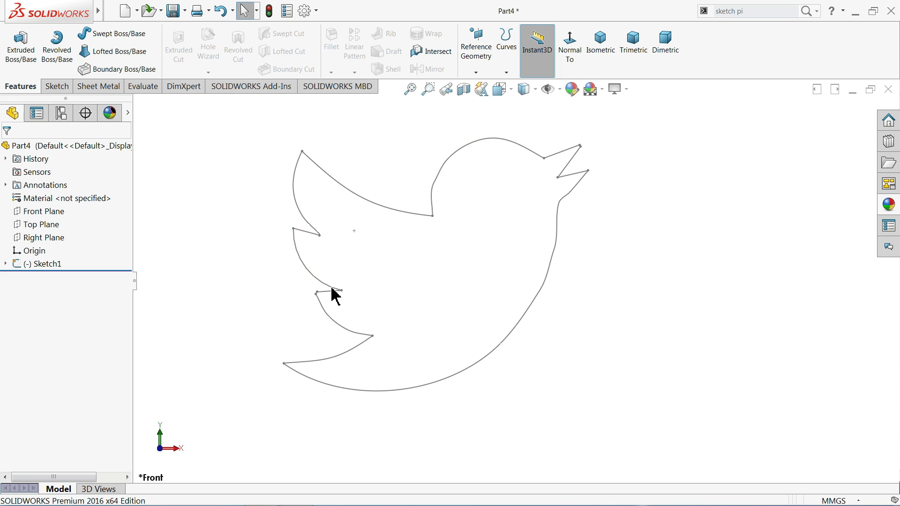
scroll(356, 287, down, 2)
scroll(638, 187, down, 4)
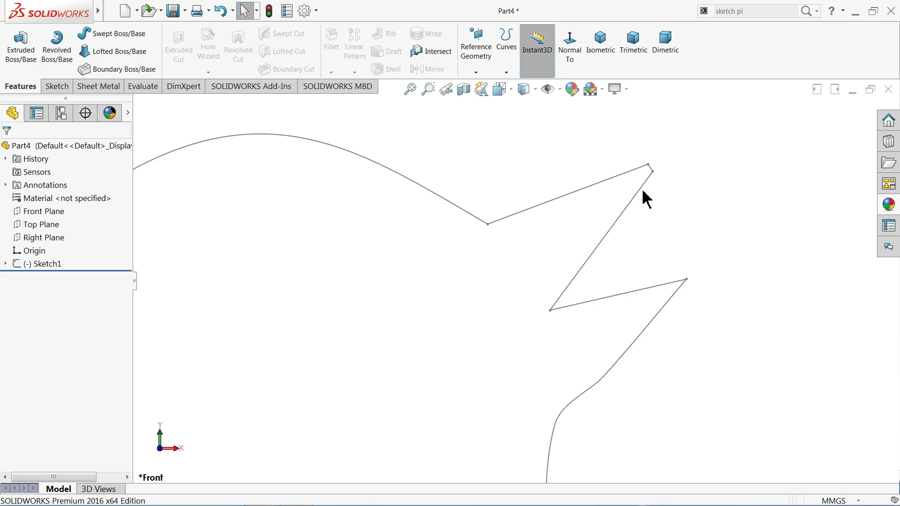
scroll(440, 287, up, 2)
scroll(291, 343, up, 2)
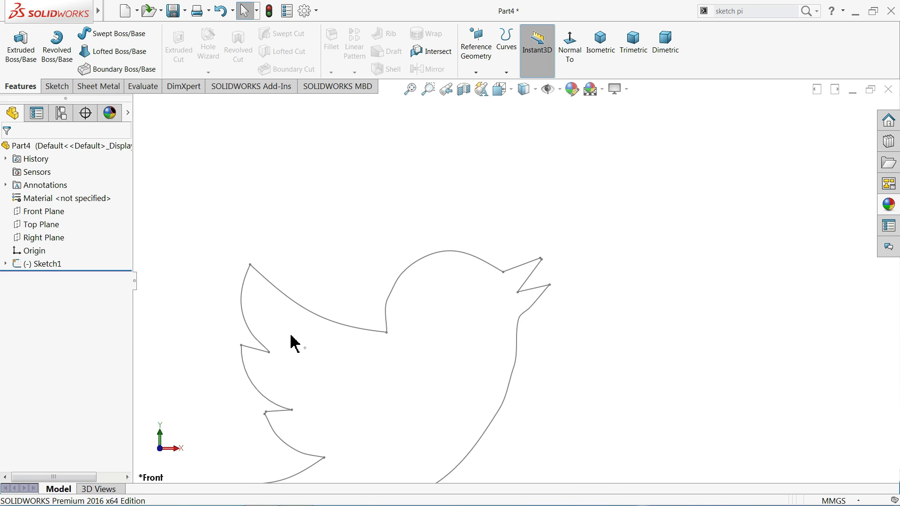
scroll(315, 301, down, 3)
scroll(386, 317, up, 2)
scroll(561, 361, up, 1)
scroll(409, 352, down, 4)
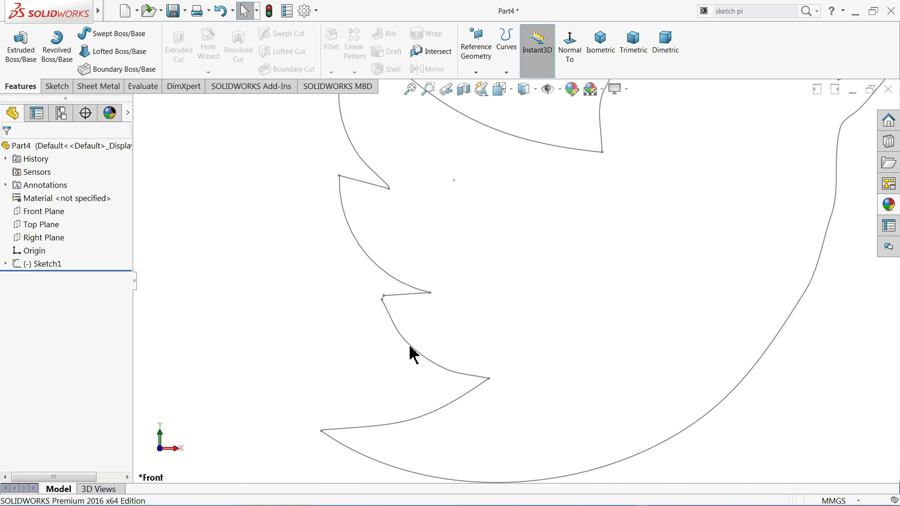
scroll(463, 300, up, 4)
scroll(567, 262, down, 3)
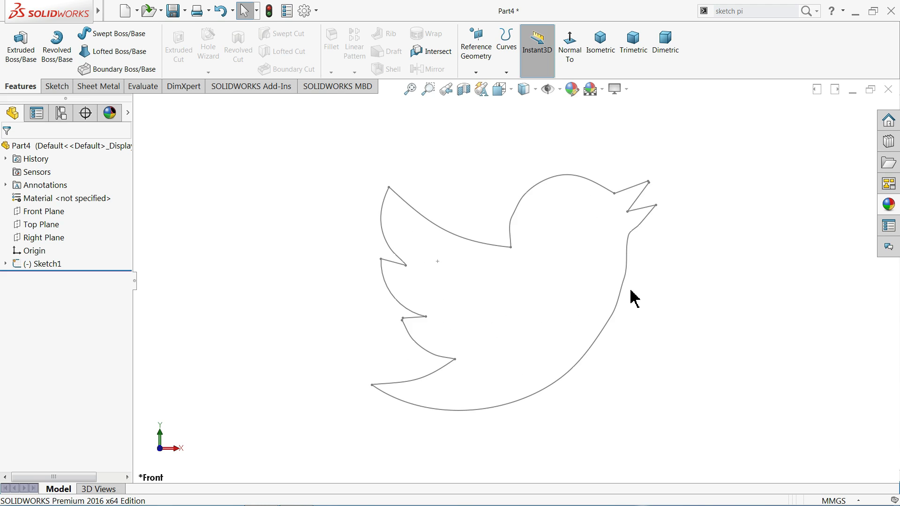
scroll(633, 298, down, 1)
scroll(540, 290, down, 1)
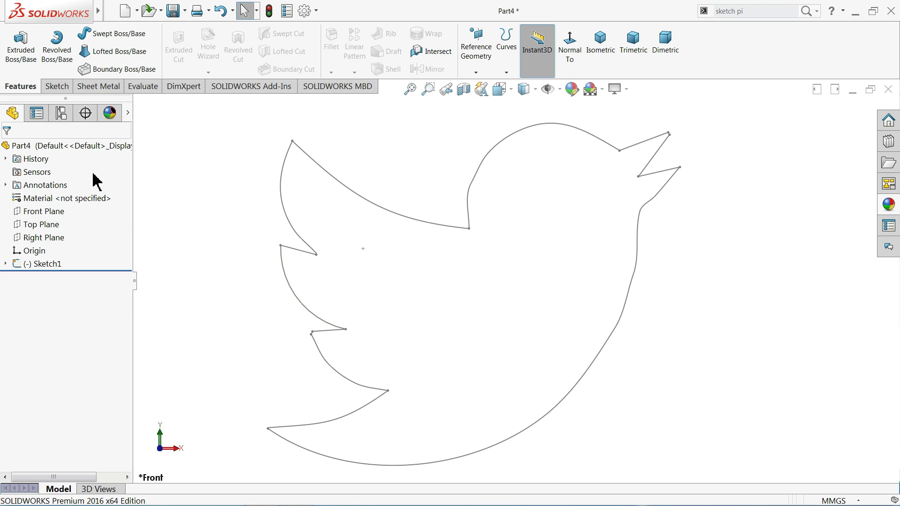
- Extrude the bird outline sketch 20 mm as Boss-Extrude1
click(322, 321)
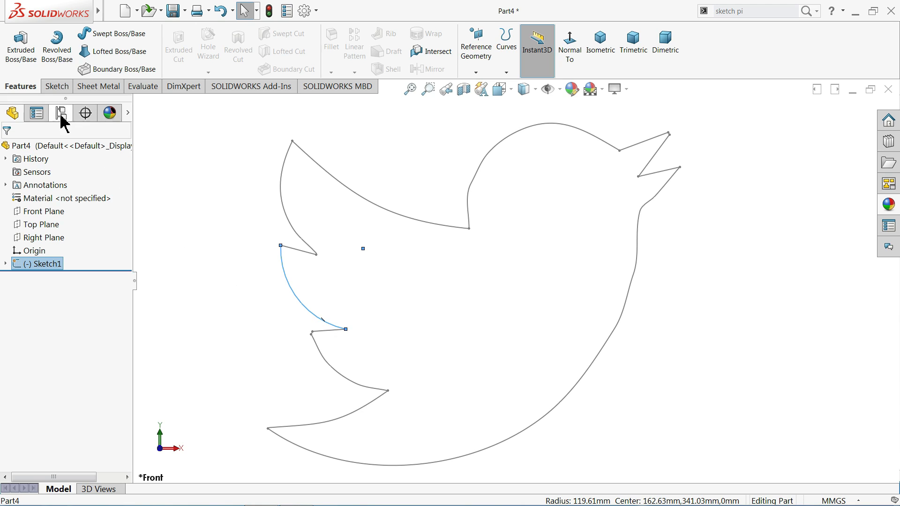
click(20, 61)
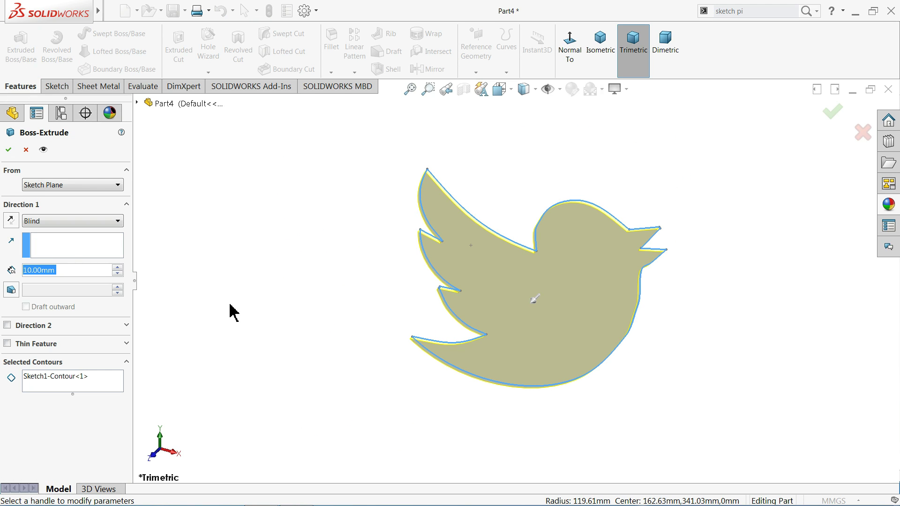
click(118, 268)
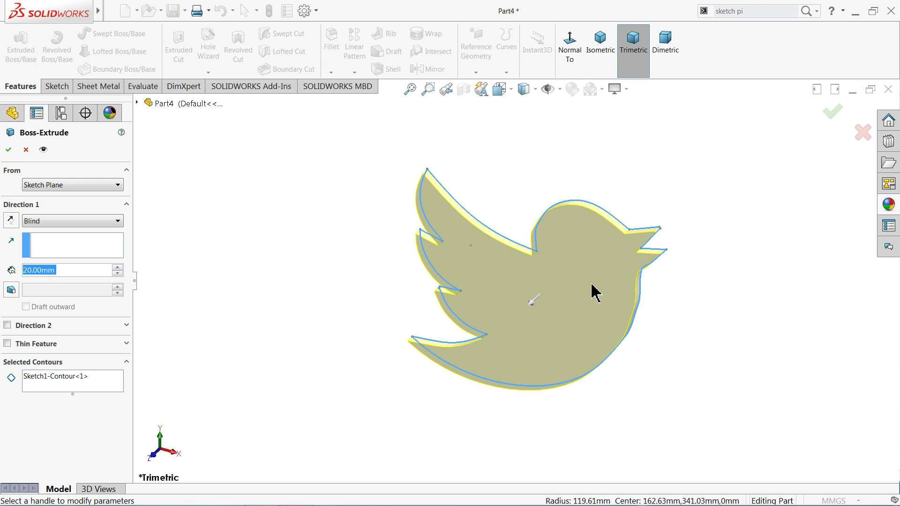
scroll(593, 292, down, 2)
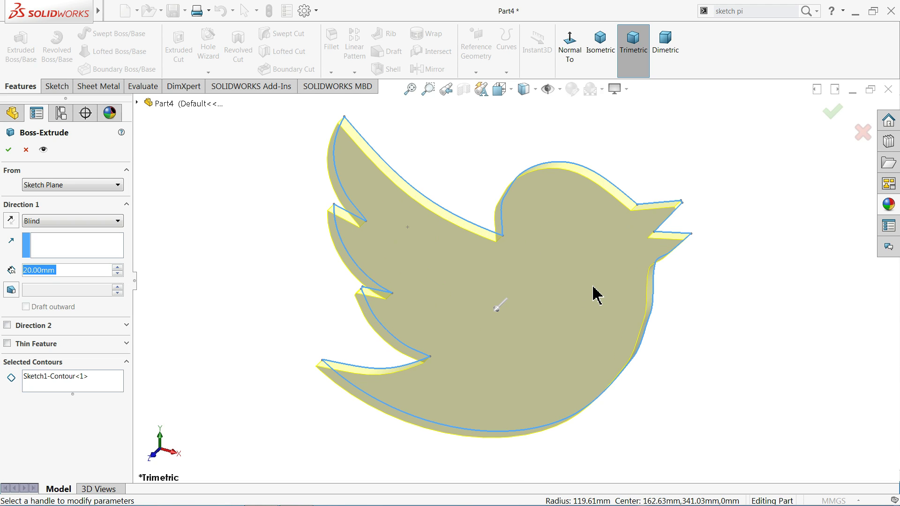
click(8, 149)
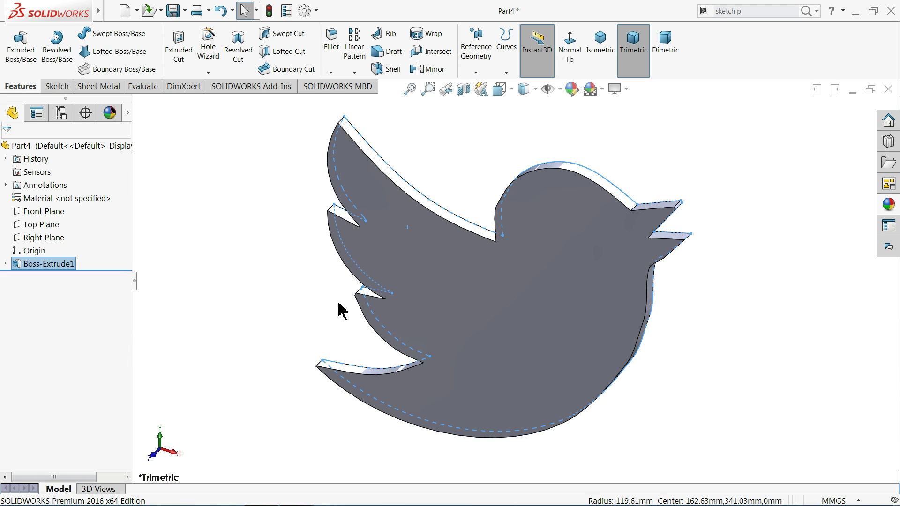
- Apply a blue appearance (RGB 0, 186, 255) to the bird solid, then orbit to show its thickness
click(572, 89)
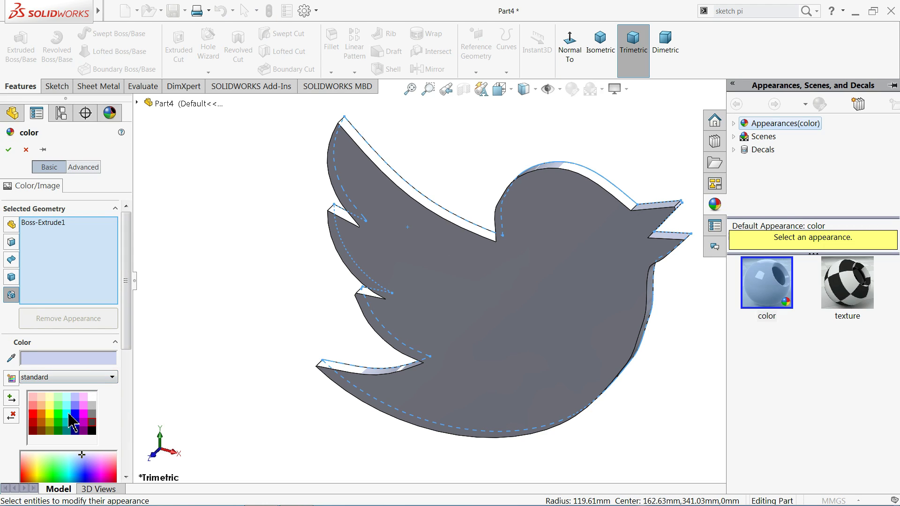
click(69, 414)
drag(126, 338, 86, 393)
scroll(131, 379, down, 3)
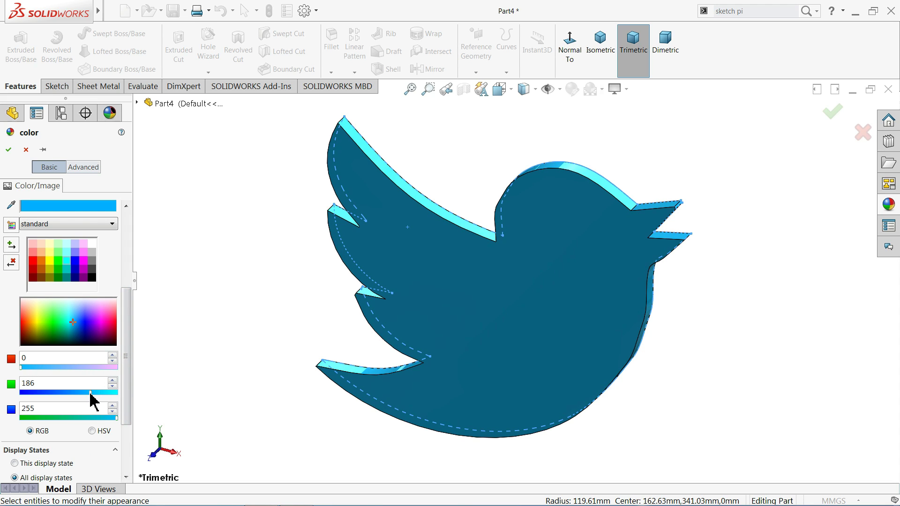
click(9, 149)
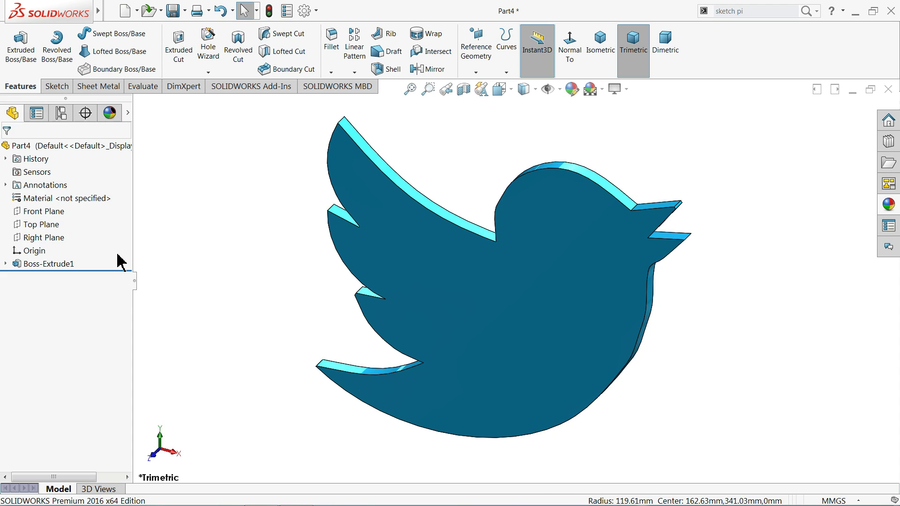
middle_drag(267, 287, 274, 333)
scroll(628, 302, down, 2)
scroll(586, 347, up, 2)
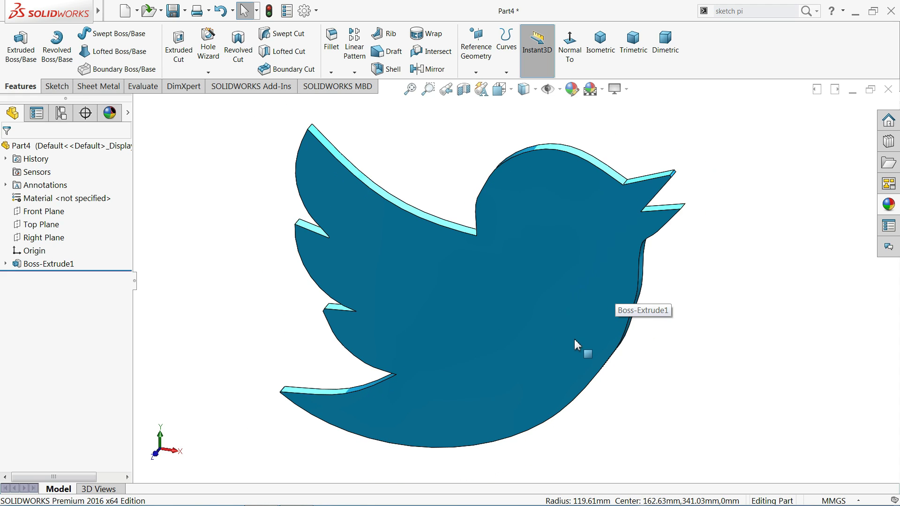